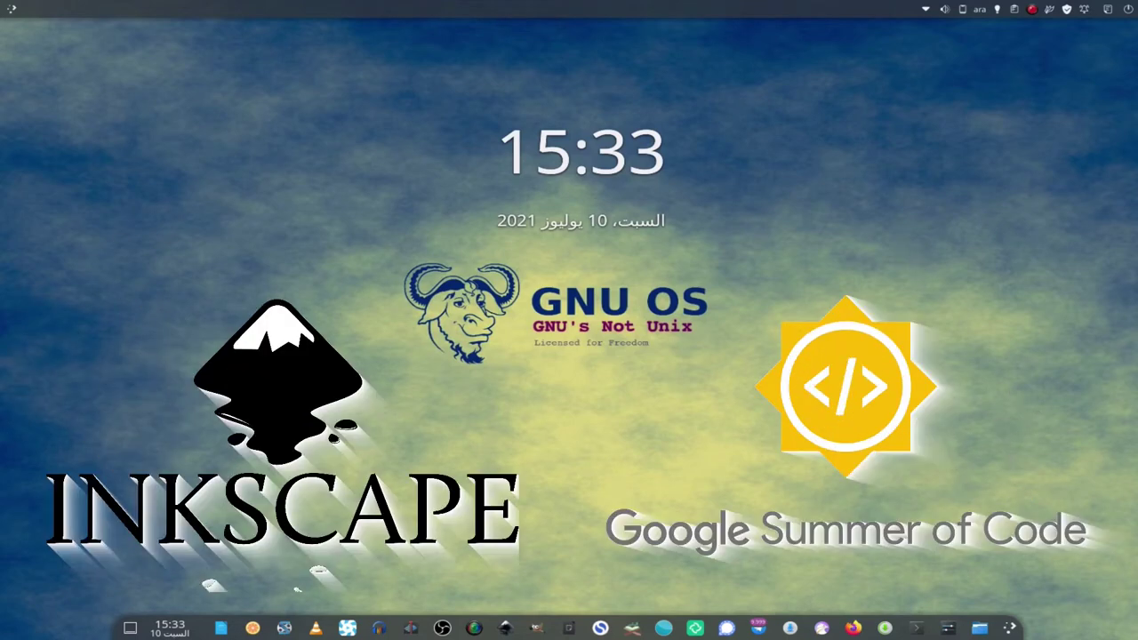
# Bring up the Google Summer of Code homepage and read its header and program description.
pyautogui.click(827, 628)
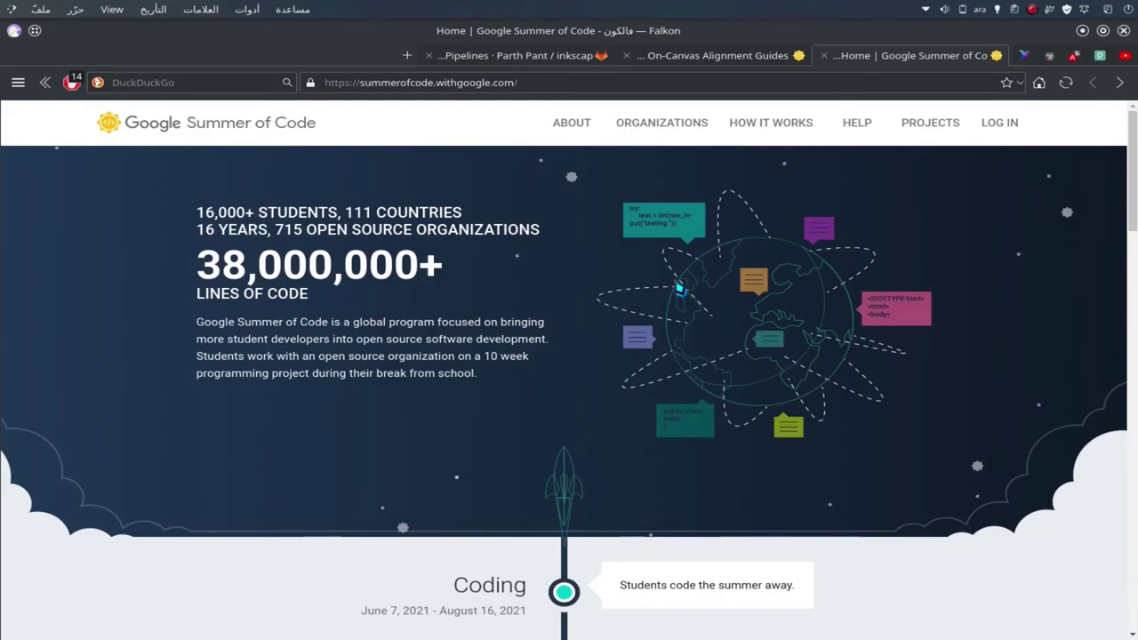
pyautogui.moveTo(106, 124); pyautogui.dragTo(225, 128)
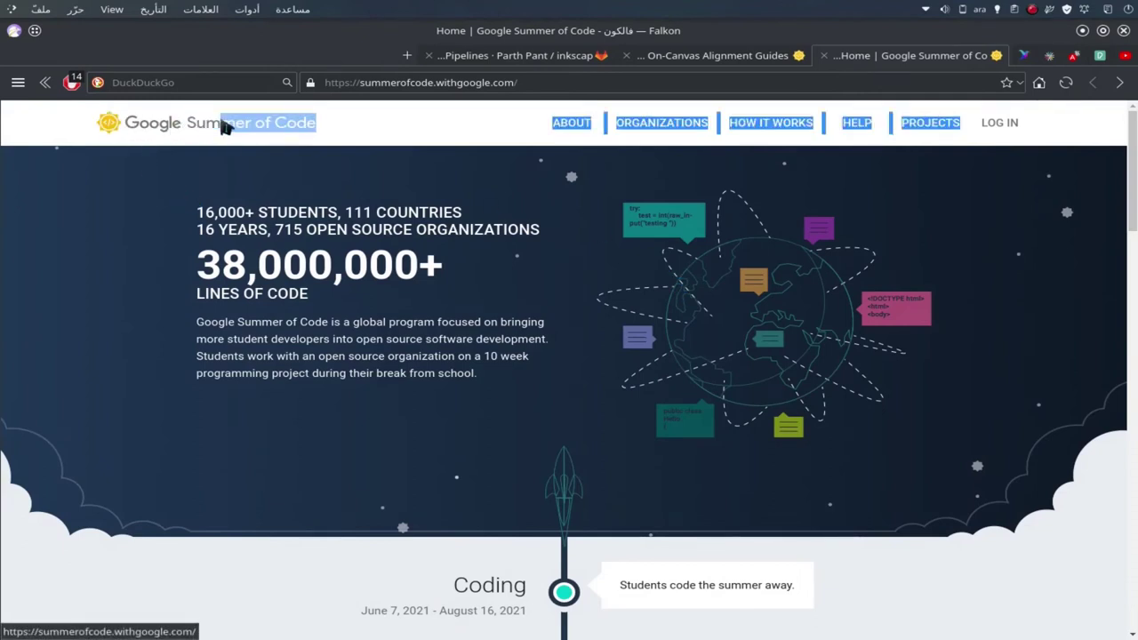
pyautogui.click(345, 128)
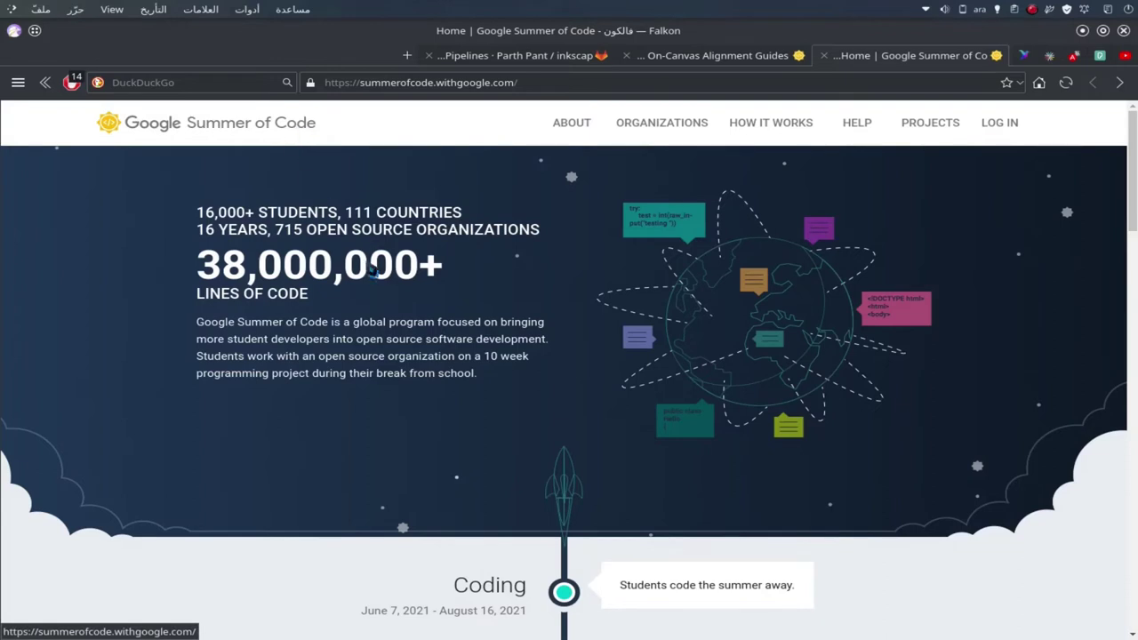
pyautogui.scroll(-1, 387, 233)
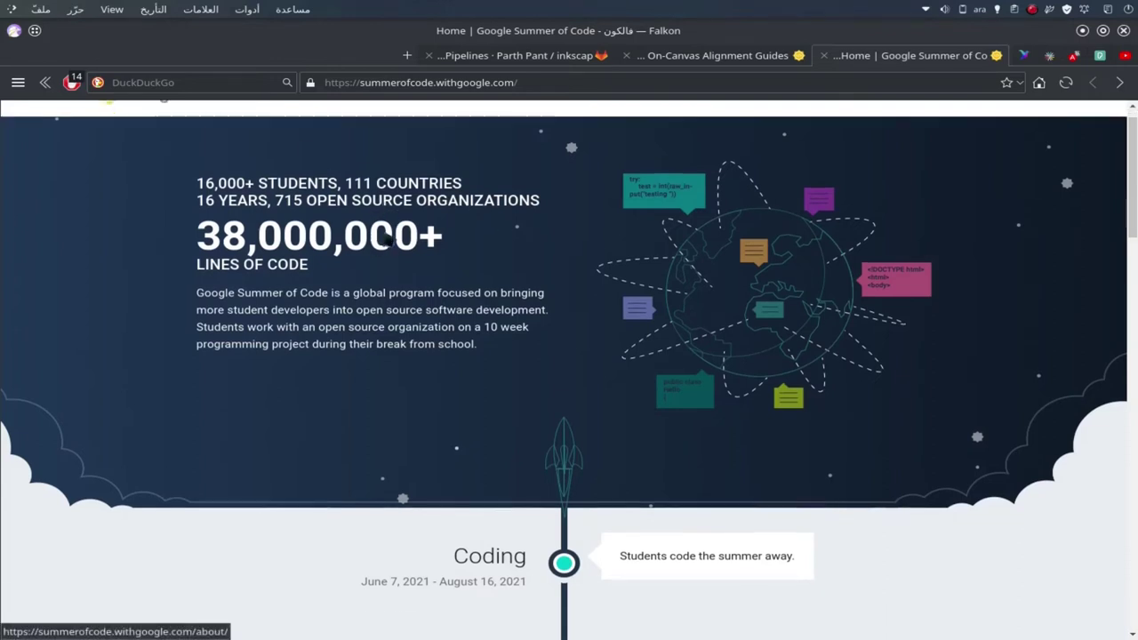
pyautogui.moveTo(479, 331); pyautogui.dragTo(345, 189)
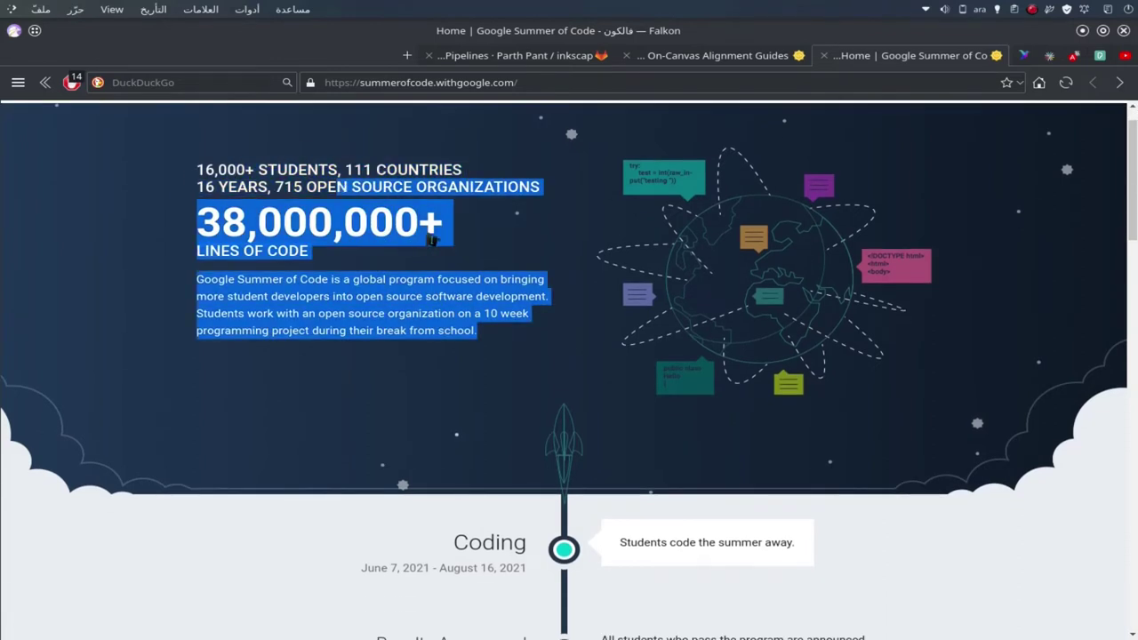
pyautogui.click(432, 239)
pyautogui.scroll(-3, 459, 358)
pyautogui.scroll(2, 523, 389)
pyautogui.scroll(-2, 521, 389)
# Open the whole program timeline and scroll down the How It Works page.
pyautogui.click(540, 410)
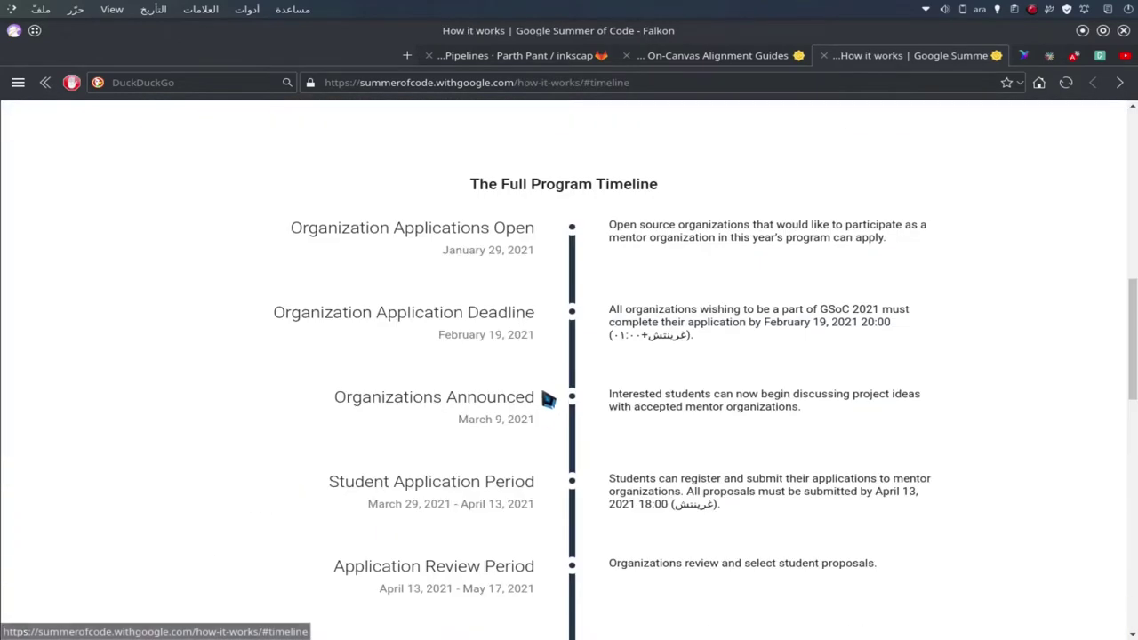
pyautogui.scroll(-1, 564, 209)
pyautogui.scroll(-1, 567, 209)
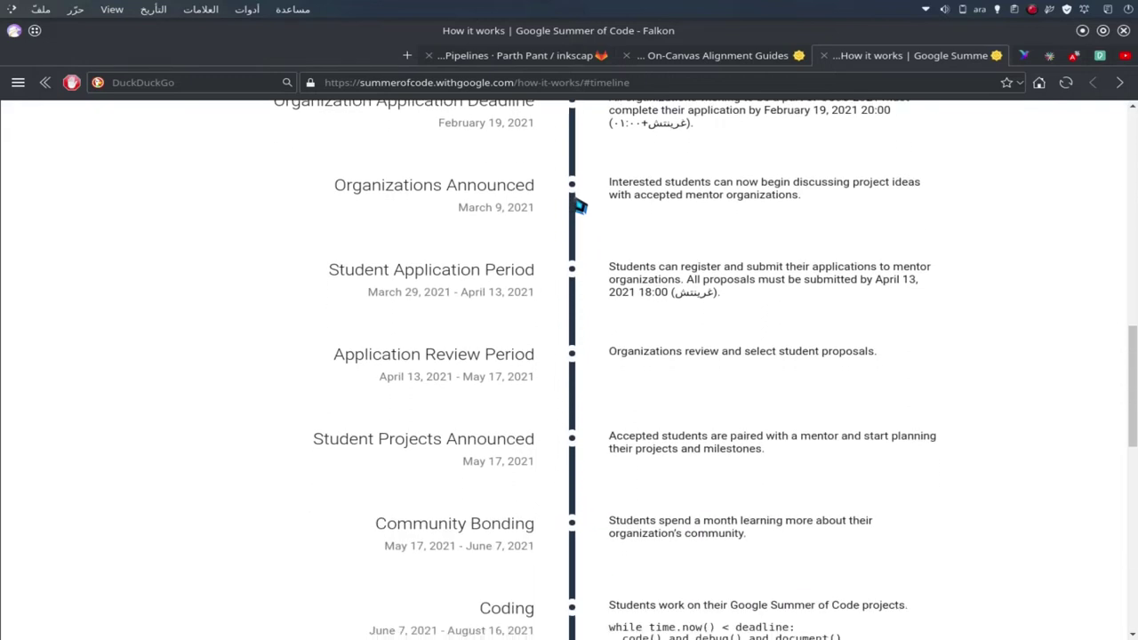
pyautogui.scroll(-1, 571, 210)
pyautogui.scroll(-1, 577, 211)
pyautogui.scroll(-2, 579, 211)
pyautogui.scroll(-2, 579, 211)
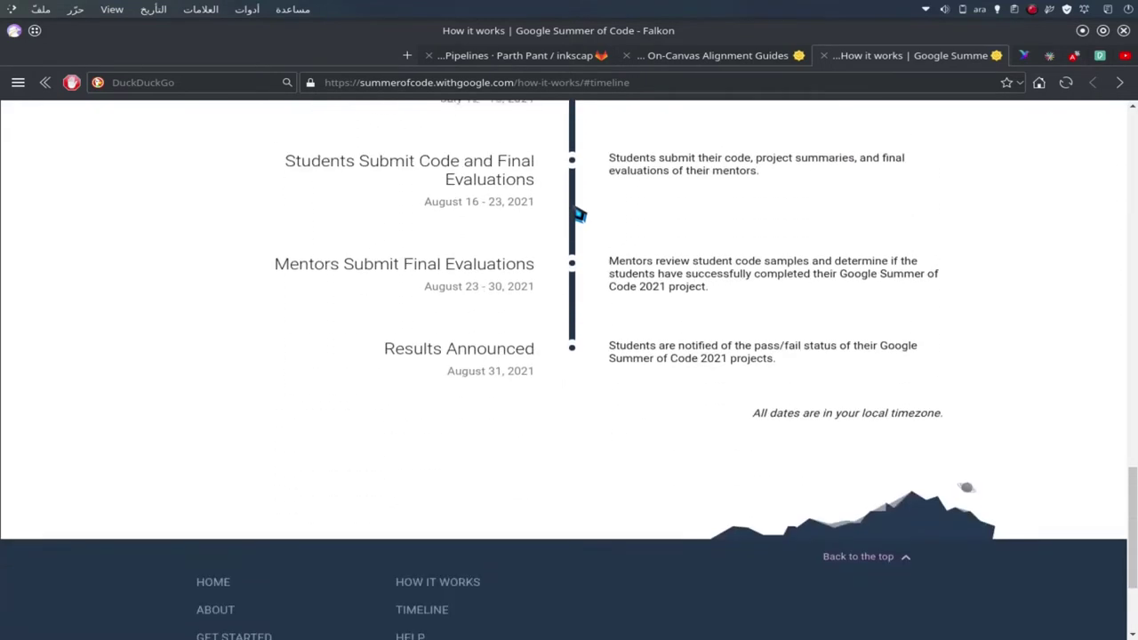
pyautogui.scroll(-1, 579, 212)
# Highlight the Results Announced entry, then scroll back up through the 2021 timeline.
pyautogui.moveTo(378, 299)
pyautogui.mouseDown()
pyautogui.moveTo(553, 329)
pyautogui.moveTo(687, 331)
pyautogui.mouseUp()
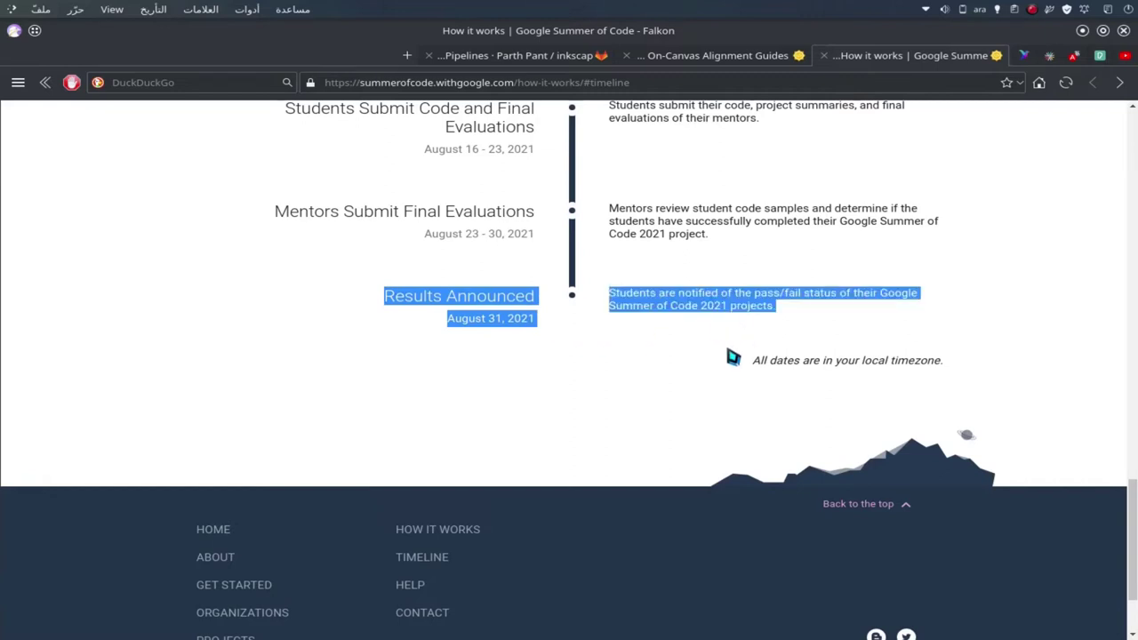
pyautogui.scroll(2, 731, 360)
pyautogui.scroll(5, 728, 366)
pyautogui.scroll(4, 727, 369)
pyautogui.scroll(3, 725, 371)
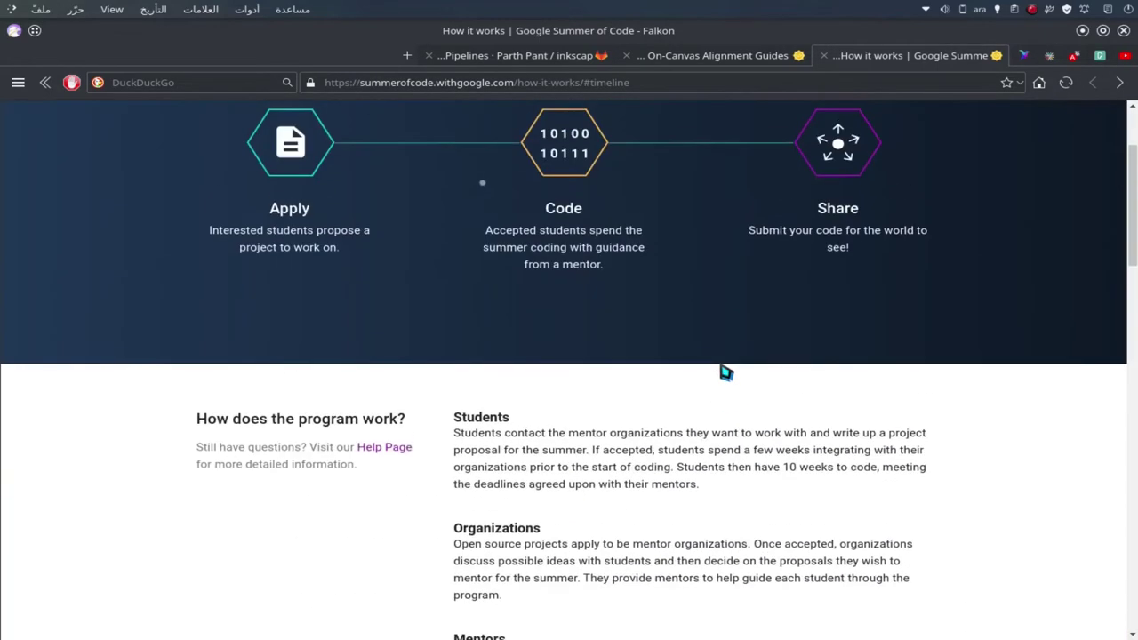
pyautogui.scroll(1, 725, 374)
pyautogui.scroll(1, 725, 373)
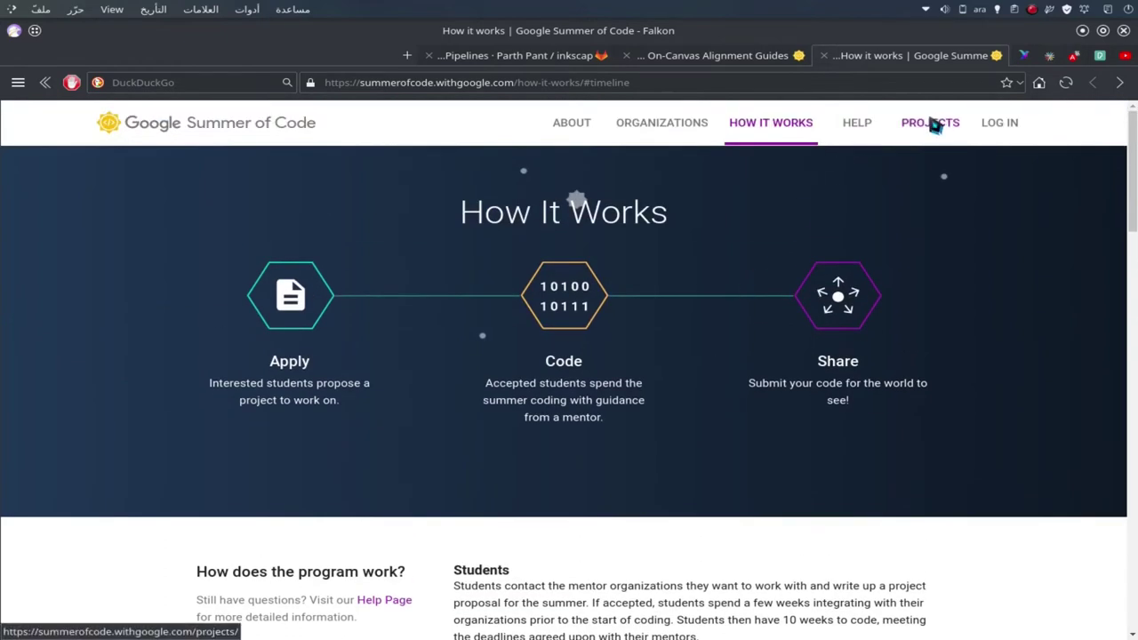
# Go to the GSoC Projects page and skim it.
pyautogui.click(930, 121)
pyautogui.scroll(-1, 559, 229)
pyautogui.scroll(-5, 559, 229)
pyautogui.scroll(-5, 622, 267)
pyautogui.scroll(3, 800, 196)
# Open the participating organizations list and scroll down to Inkscape.
pyautogui.click(838, 169)
pyautogui.scroll(-3, 562, 474)
pyautogui.scroll(-2, 562, 474)
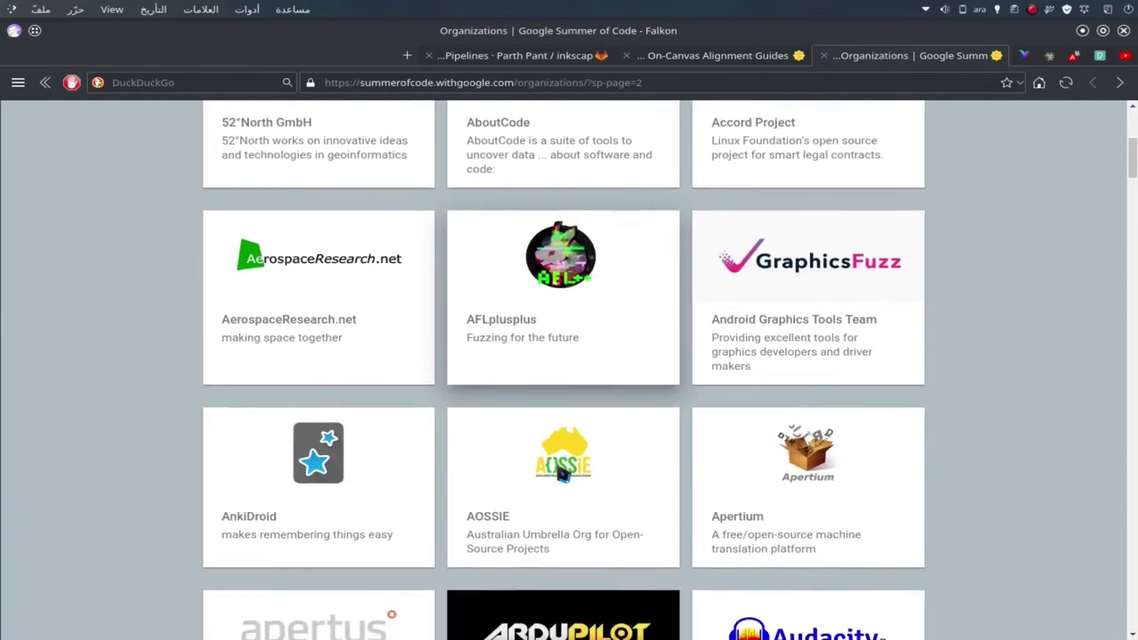
pyautogui.scroll(-3, 562, 474)
pyautogui.scroll(-1, 562, 474)
pyautogui.scroll(-5, 562, 474)
pyautogui.scroll(-3, 562, 474)
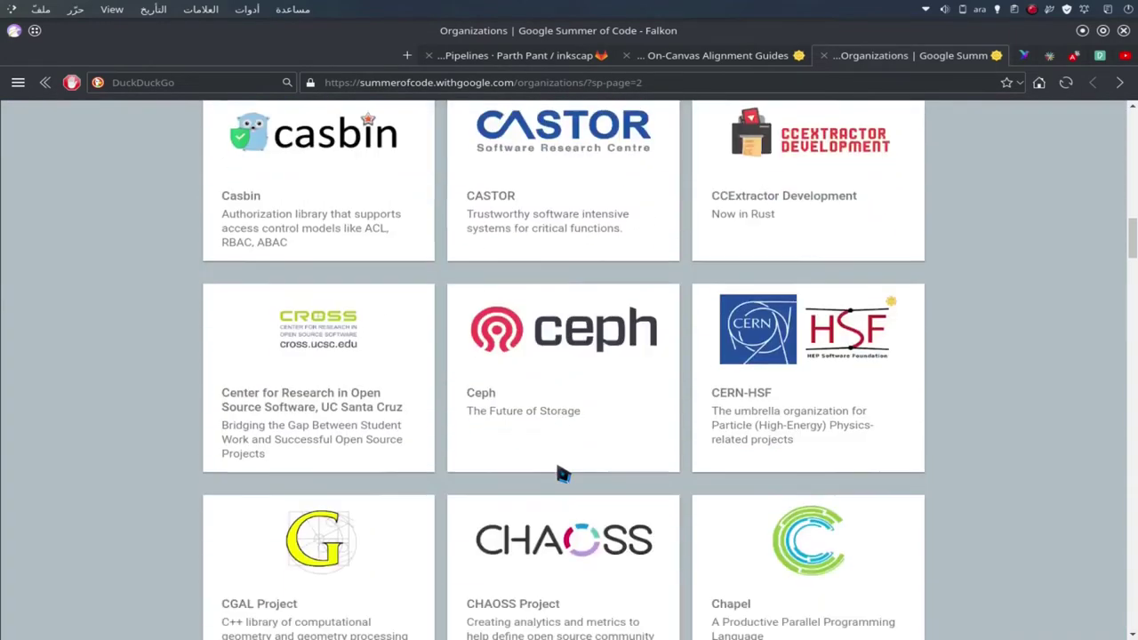
pyautogui.scroll(-5, 562, 474)
pyautogui.scroll(-4, 561, 474)
pyautogui.scroll(-5, 711, 400)
pyautogui.scroll(-5, 711, 400)
pyautogui.scroll(-5, 712, 400)
pyautogui.scroll(-4, 712, 400)
pyautogui.scroll(-5, 711, 400)
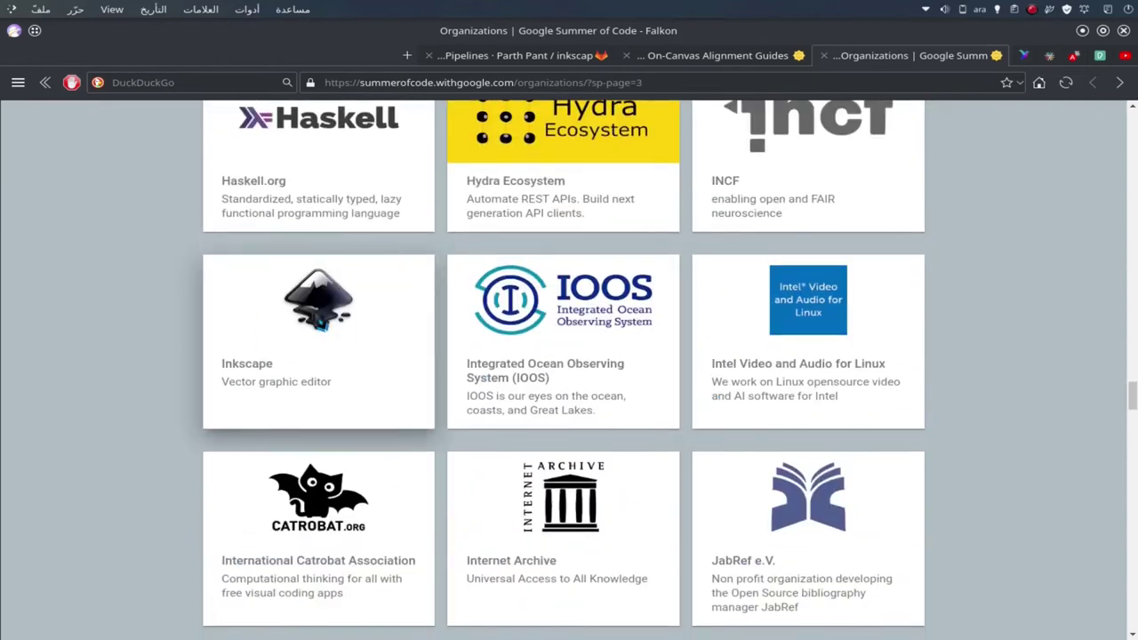
# Show the On-Canvas Alignment Guides proposal and read its description.
pyautogui.click(747, 57)
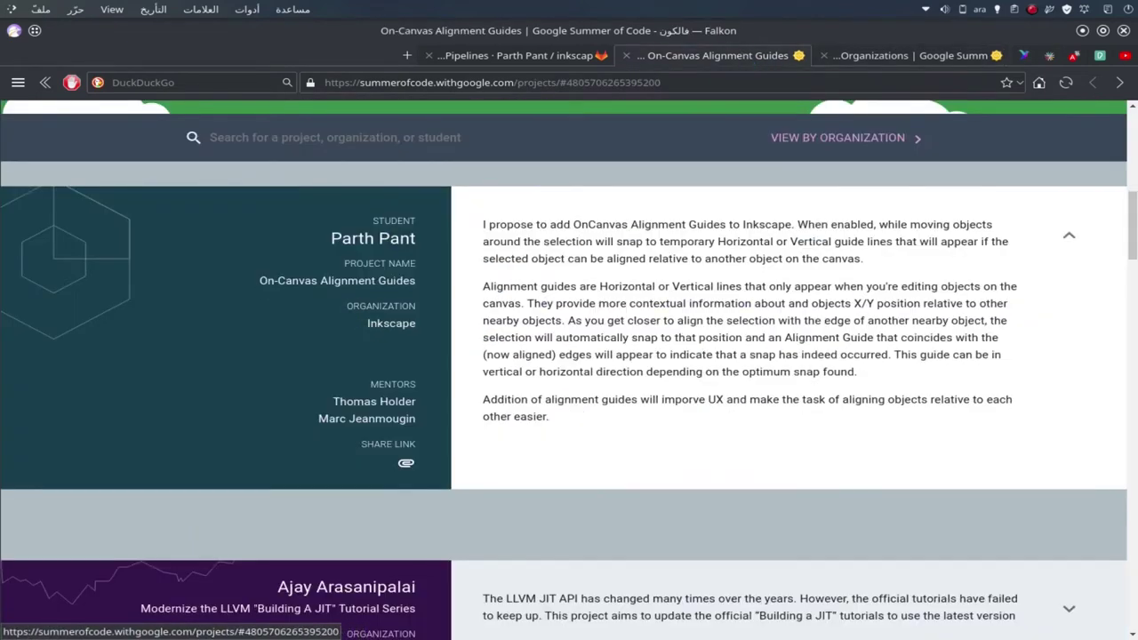
pyautogui.moveTo(533, 425); pyautogui.dragTo(498, 241)
pyautogui.click(522, 436)
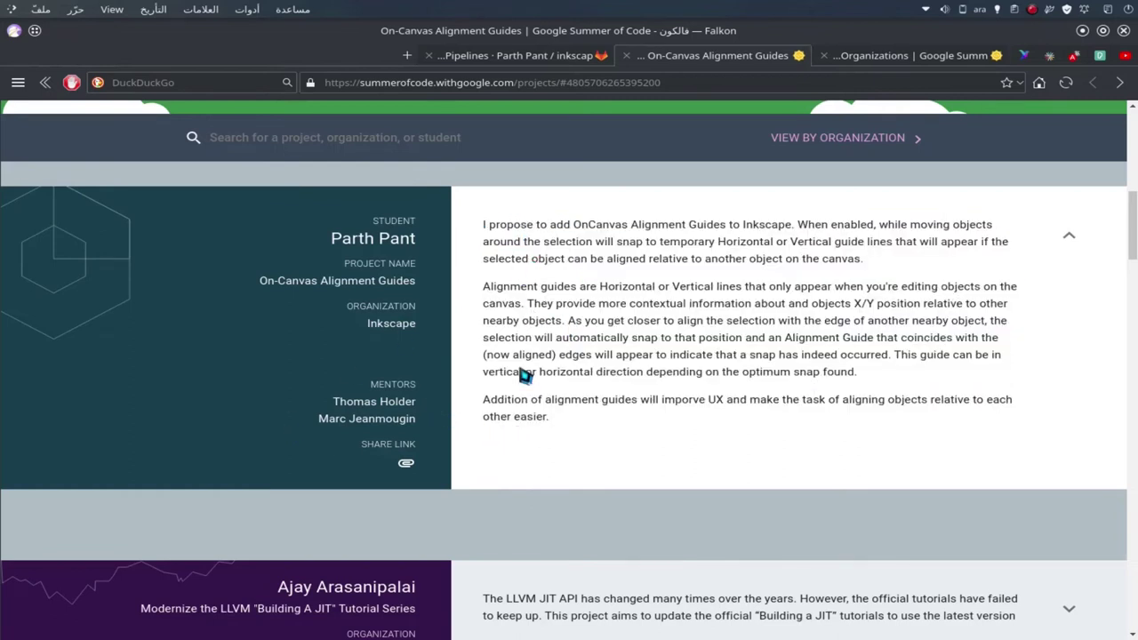
# Check the latest inkscape GitLab pipeline's downloadable artifacts, then switch to Dolphin.
pyautogui.click(572, 59)
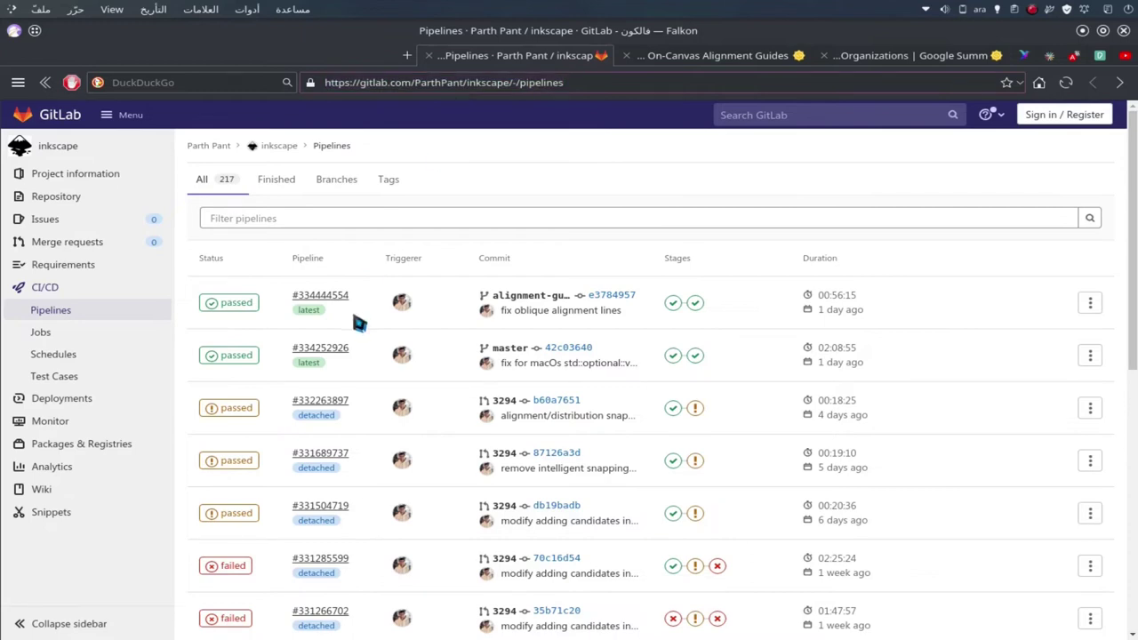
pyautogui.click(1091, 304)
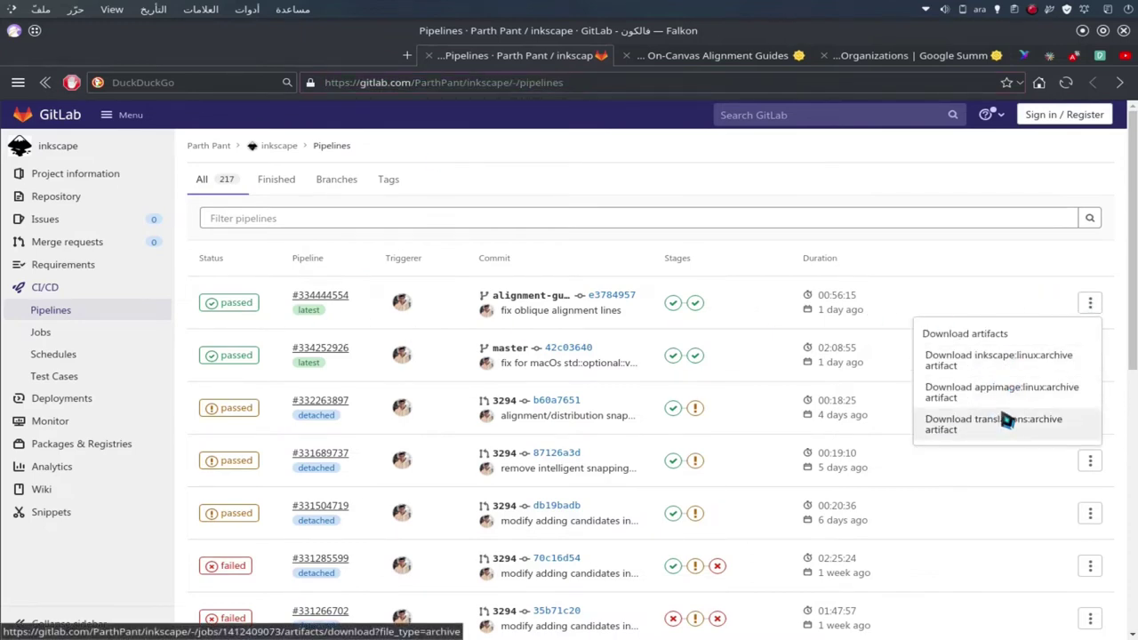
pyautogui.click(992, 400)
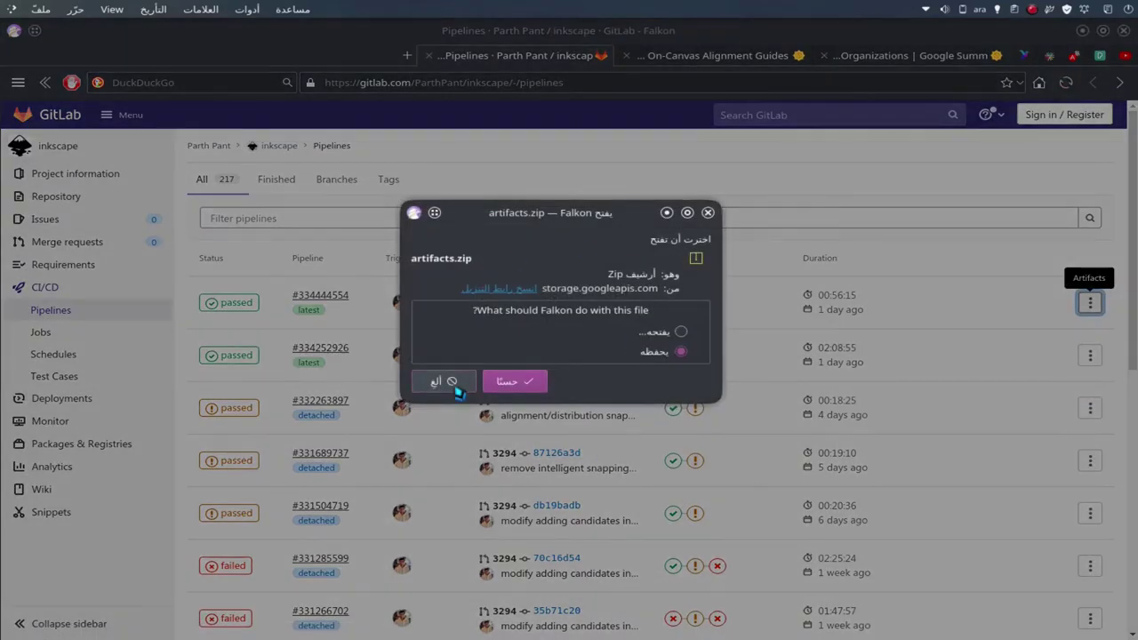
pyautogui.click(456, 392)
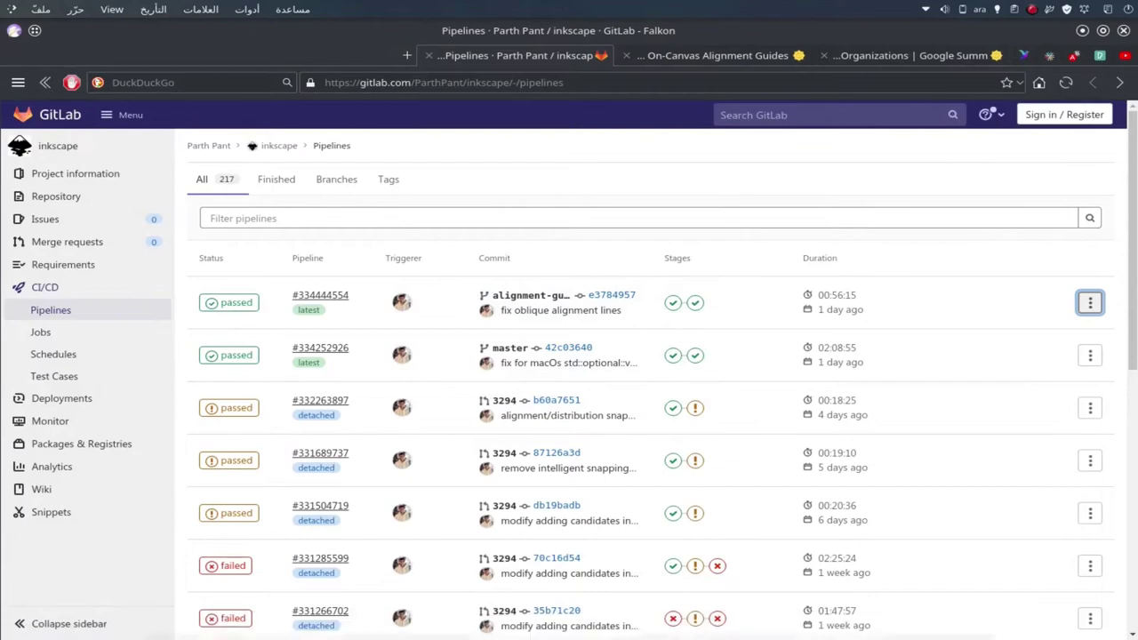
pyautogui.click(987, 632)
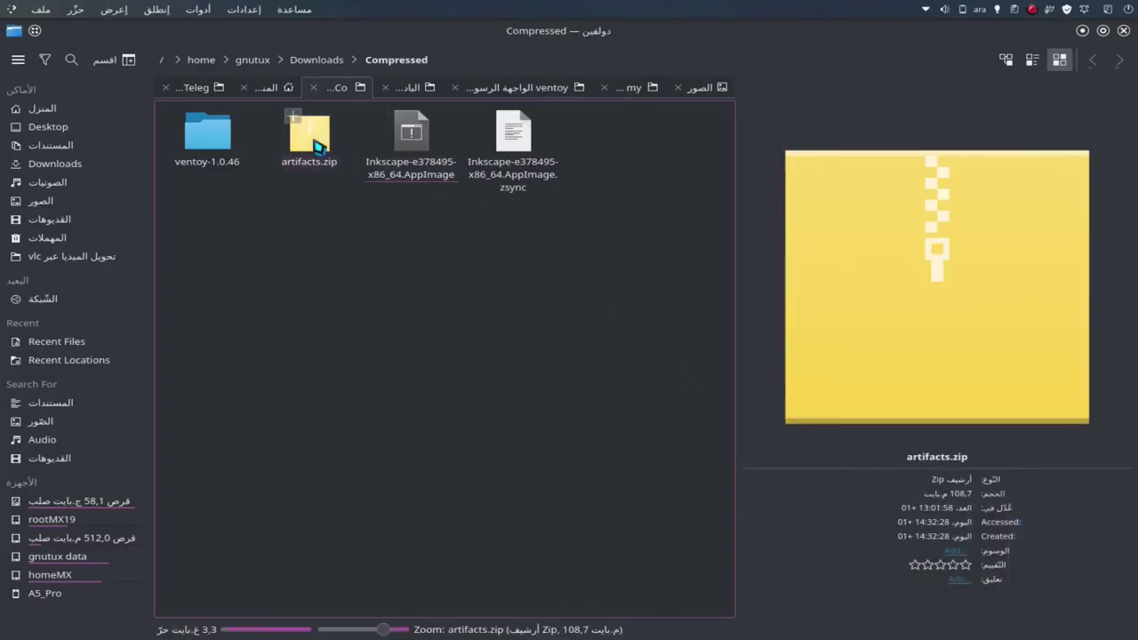
# Extract artifacts.zip here and run Inkscape-e378495-x86_64.AppImage from Dolphin's terminal.
pyautogui.rightClick(318, 145)
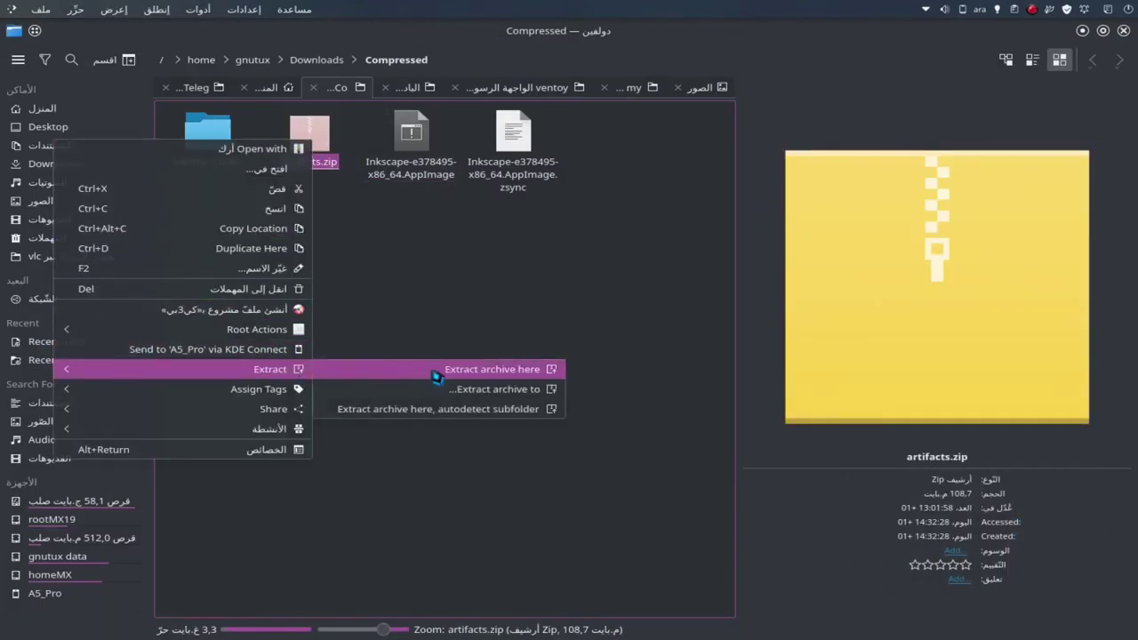
pyautogui.click(411, 133)
pyautogui.moveTo(410, 147)
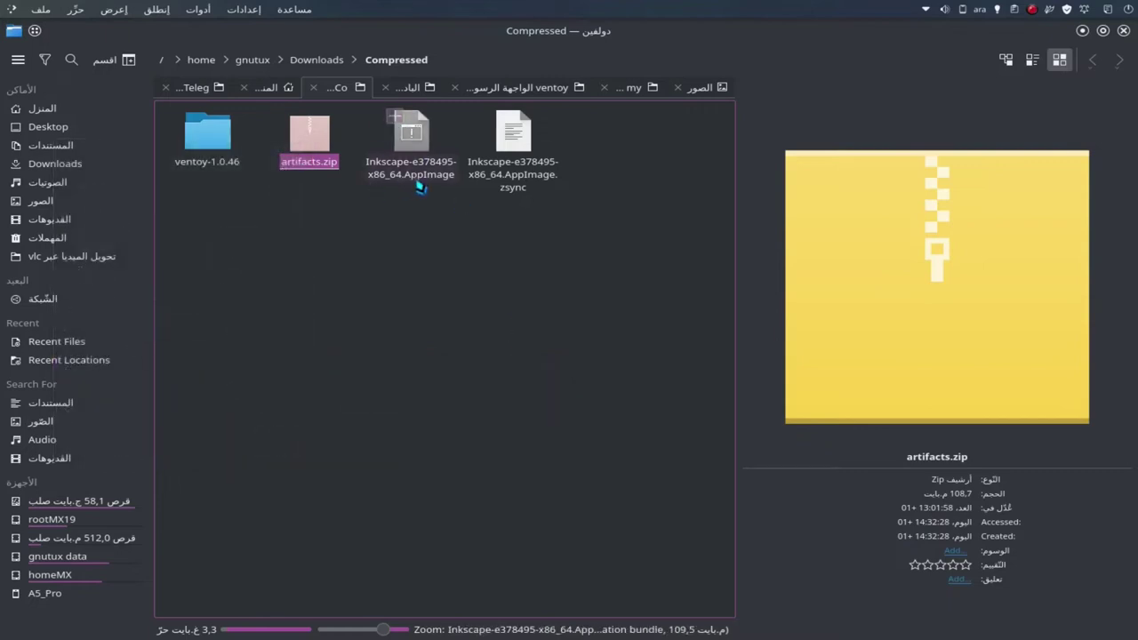
pyautogui.click(411, 167)
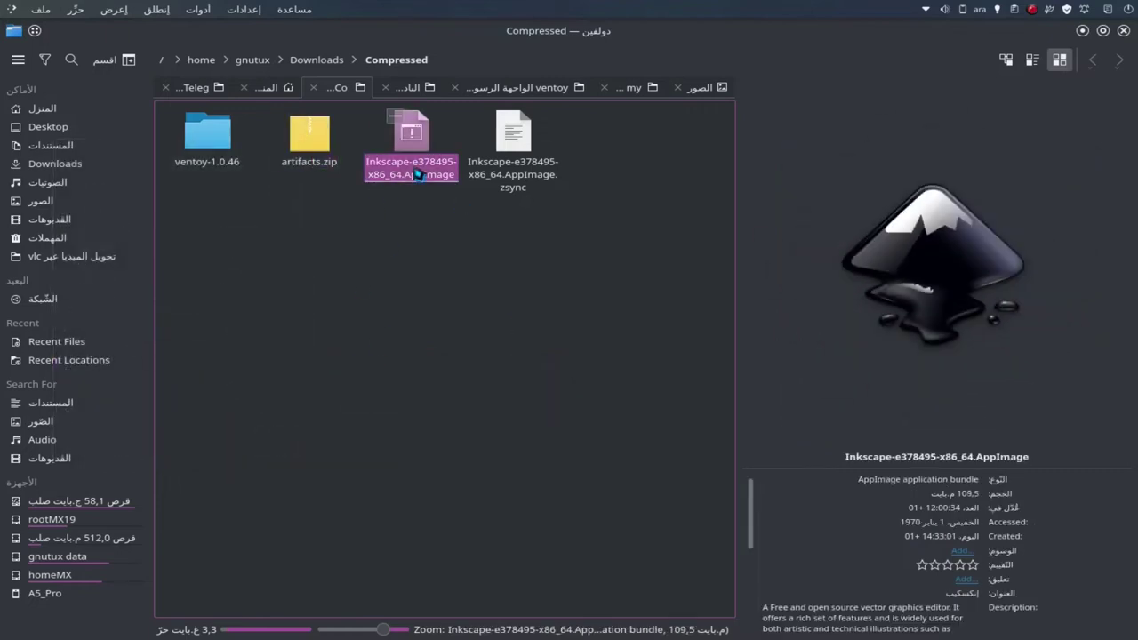
pyautogui.press('F4')
pyautogui.write('./Ik')
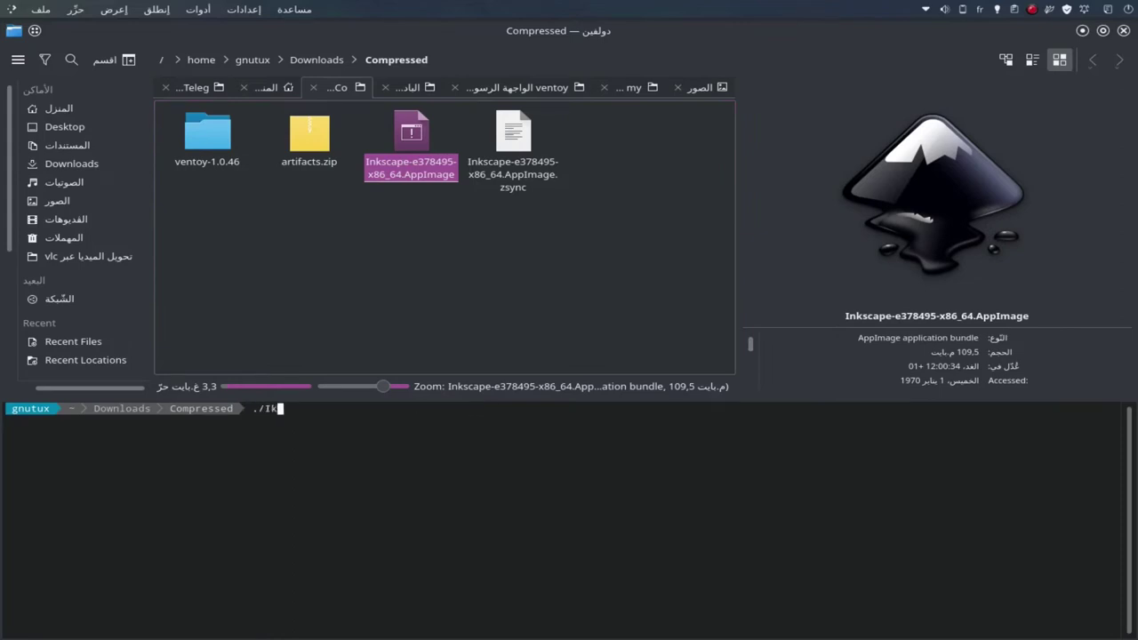
pyautogui.press('Tab')
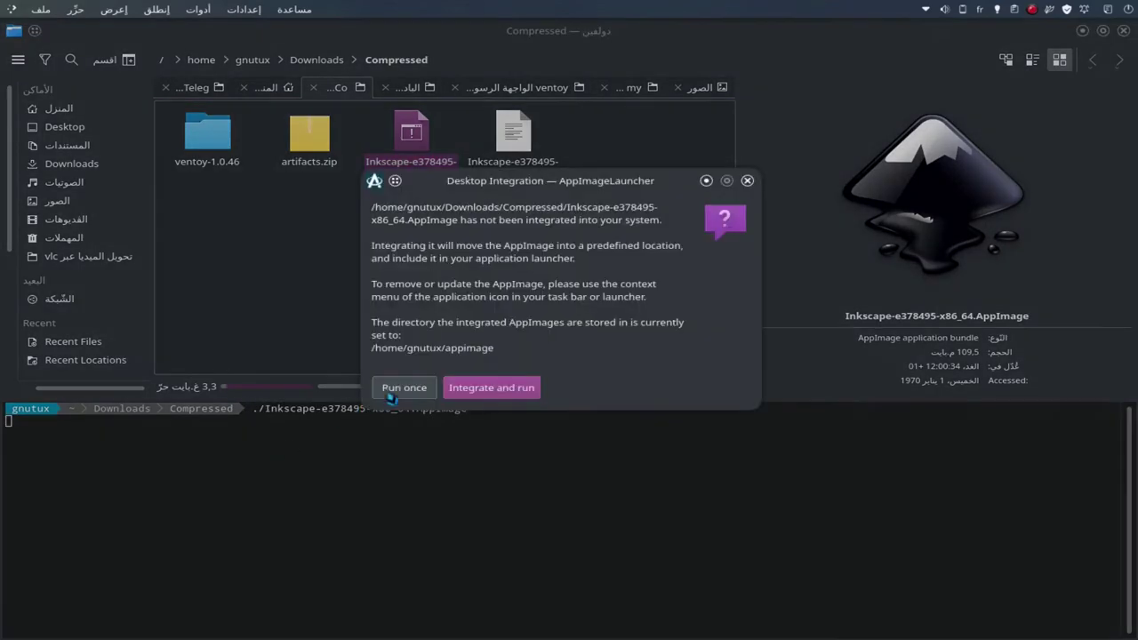
pyautogui.click(391, 390)
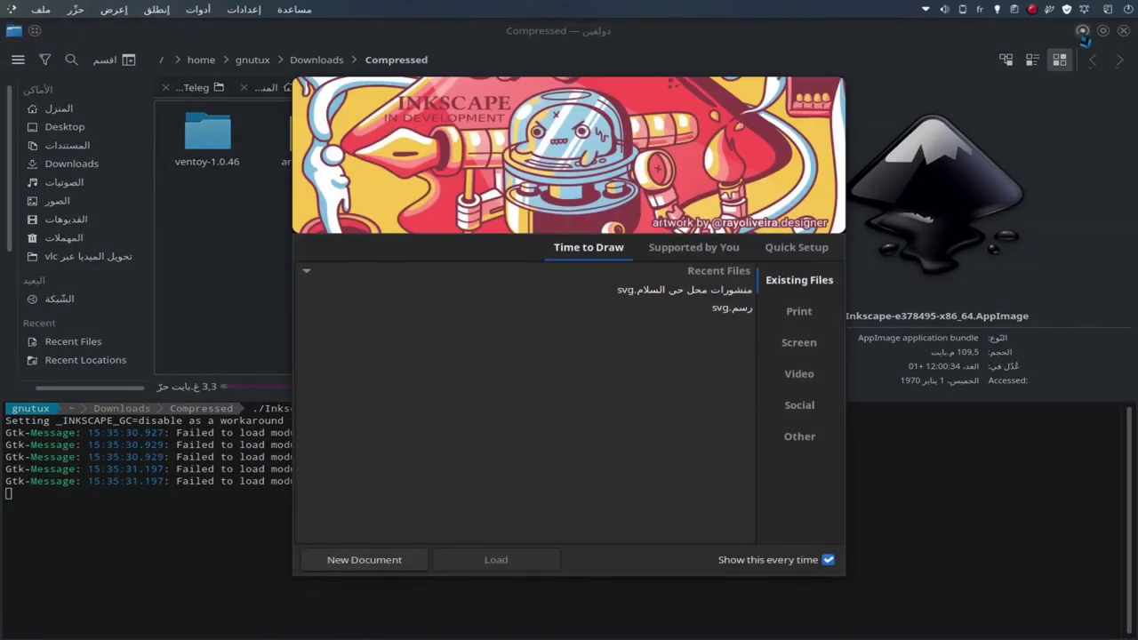
# Save Quick Setup with a Dark Checkerboard canvas and Classic Symbolic icons.
pyautogui.click(1082, 31)
pyautogui.click(693, 247)
pyautogui.click(588, 247)
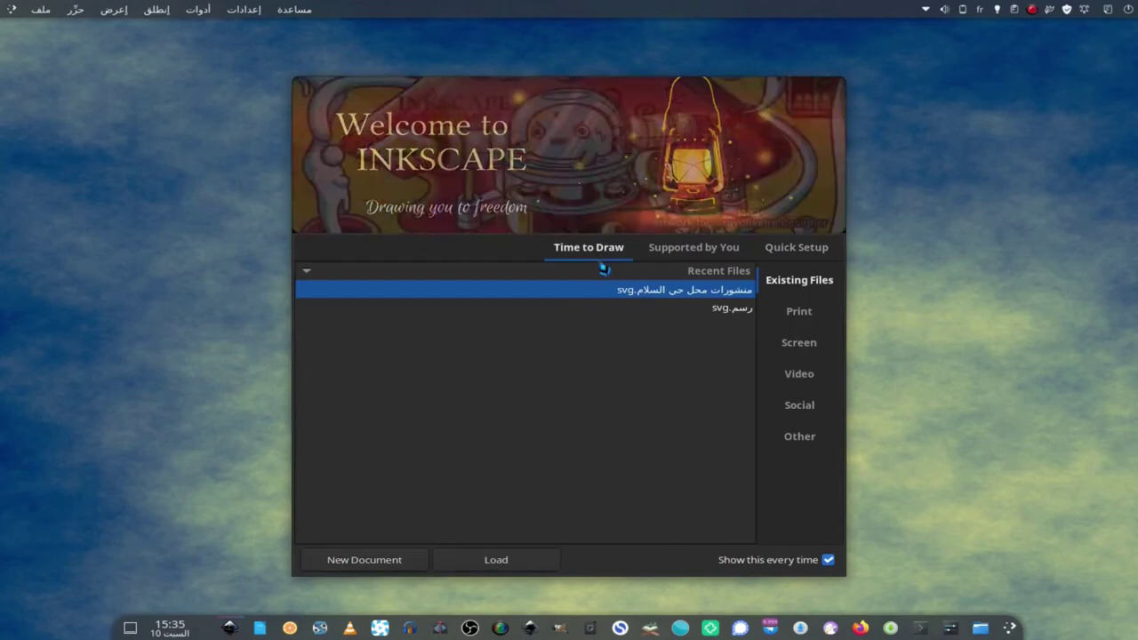
pyautogui.click(797, 248)
pyautogui.click(603, 323)
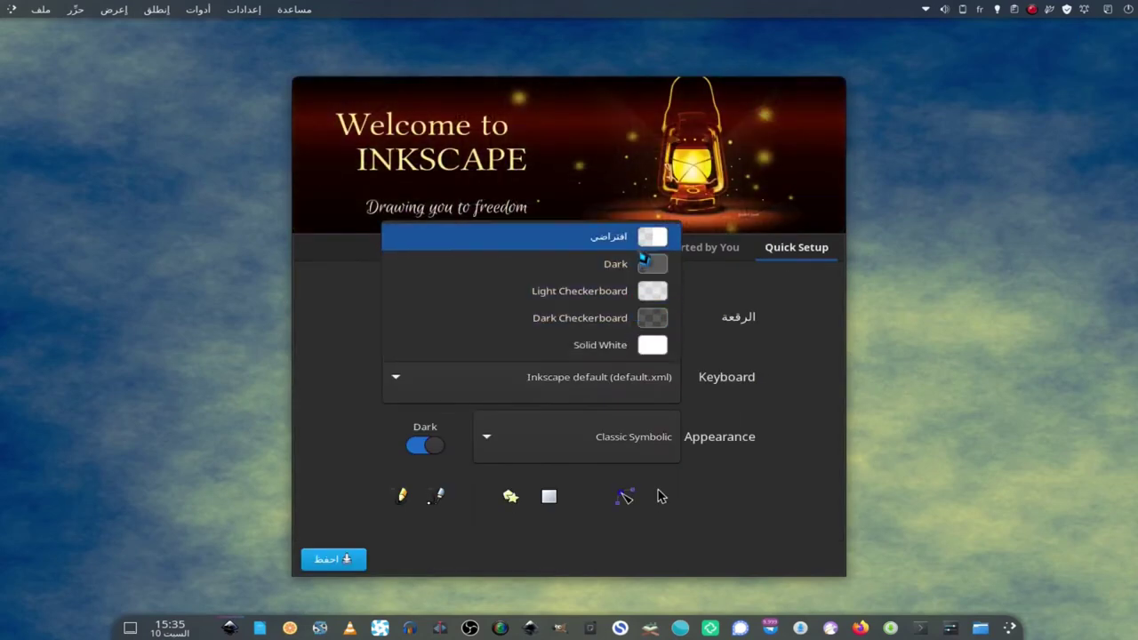
pyautogui.click(564, 384)
pyautogui.click(555, 383)
pyautogui.click(550, 444)
pyautogui.click(557, 475)
pyautogui.scroll(3, 563, 445)
pyautogui.scroll(-1, 564, 447)
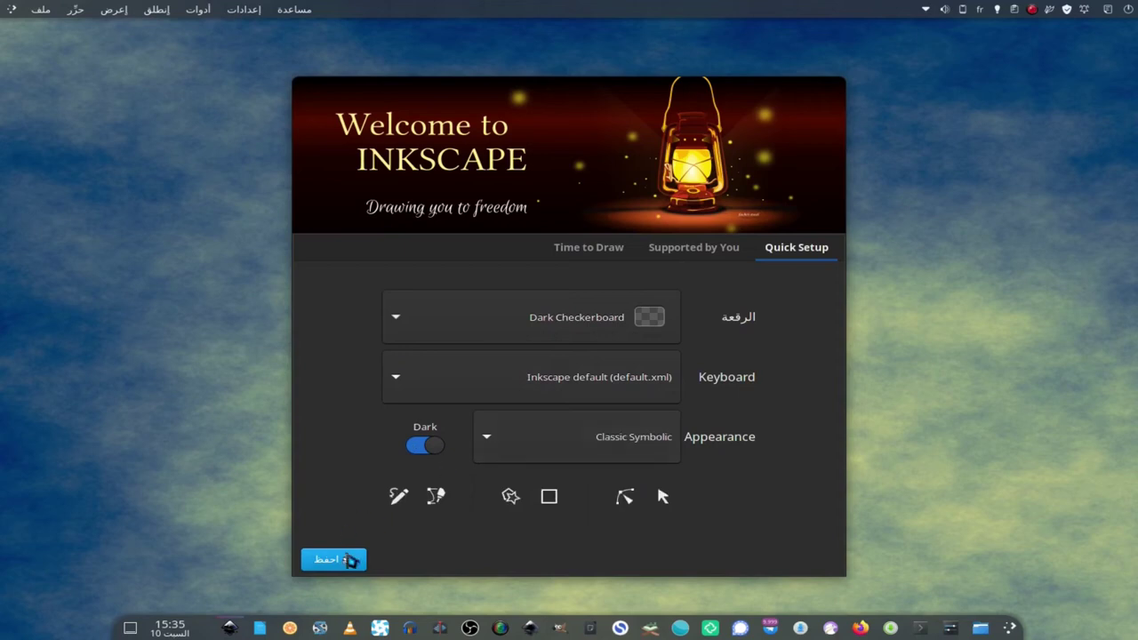
pyautogui.click(361, 559)
# Create a new A4 (Landscape) print document and pick the Rectangle tool.
pyautogui.click(588, 248)
pyautogui.click(480, 315)
pyautogui.doubleClick(480, 316)
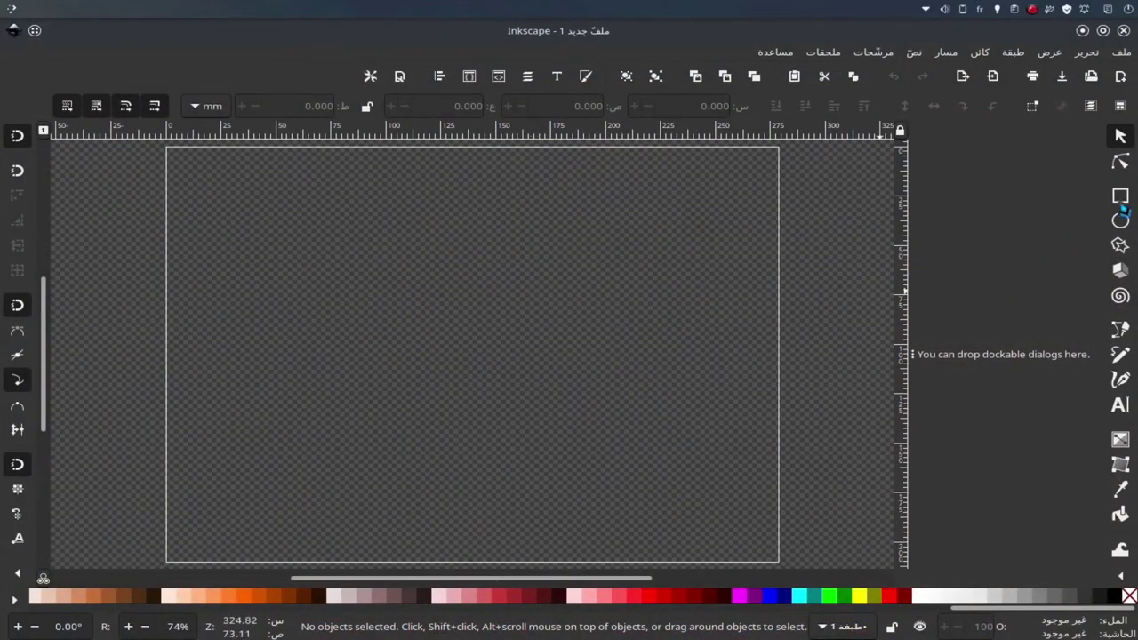
pyautogui.click(1122, 200)
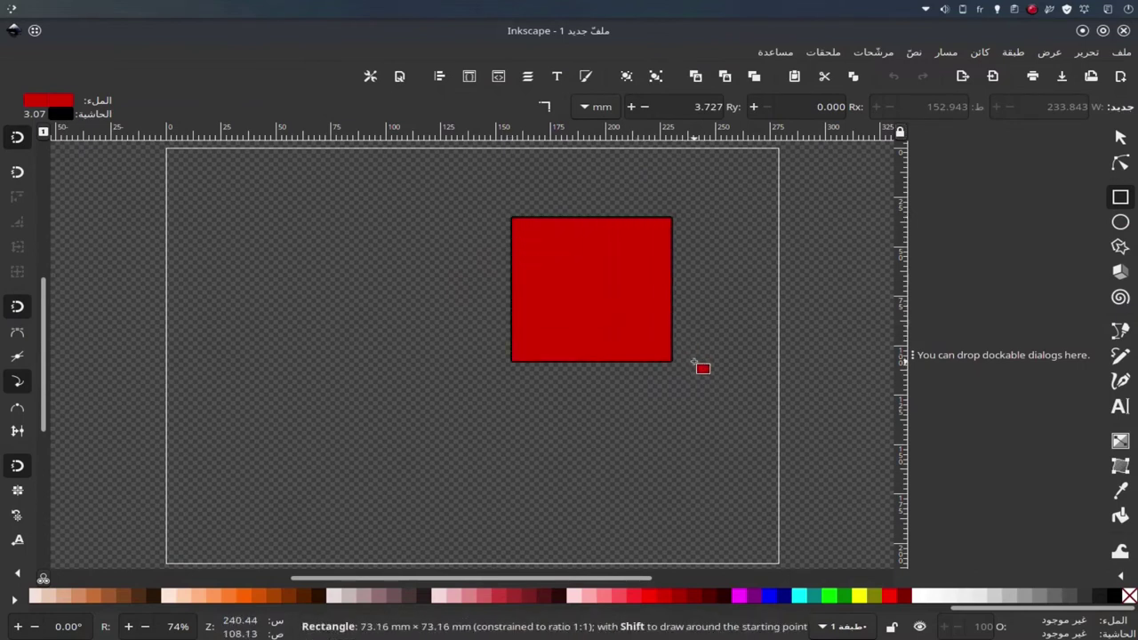
# Draw a 73 mm red square, a wide rectangle below it and a tall one left of it.
pyautogui.moveTo(510, 218); pyautogui.dragTo(700, 367)
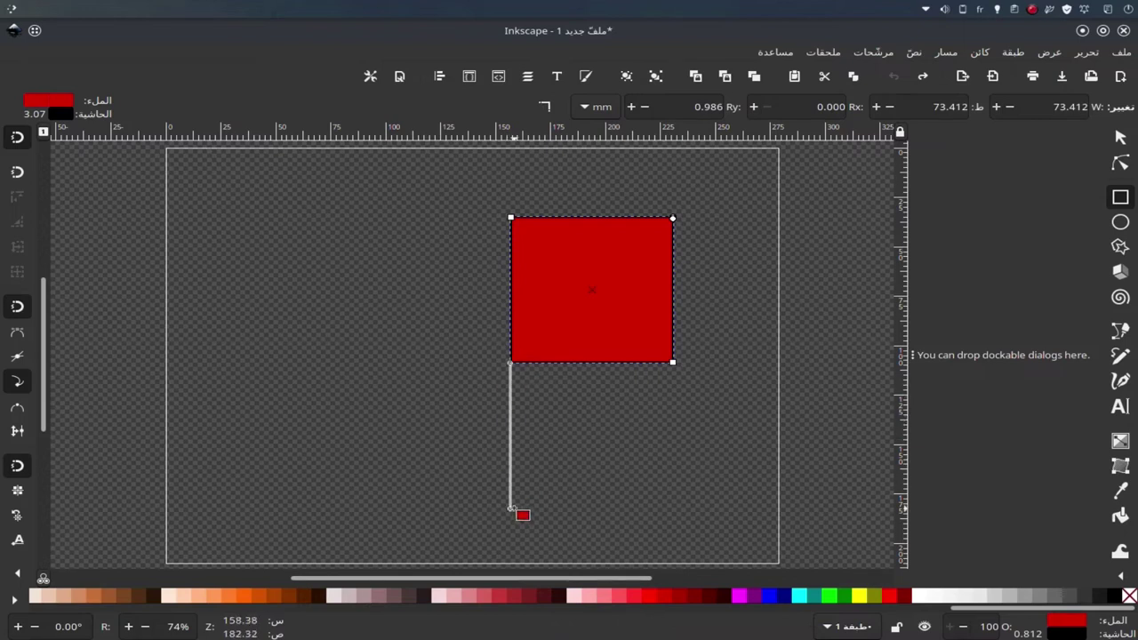
pyautogui.moveTo(510, 488); pyautogui.dragTo(674, 425)
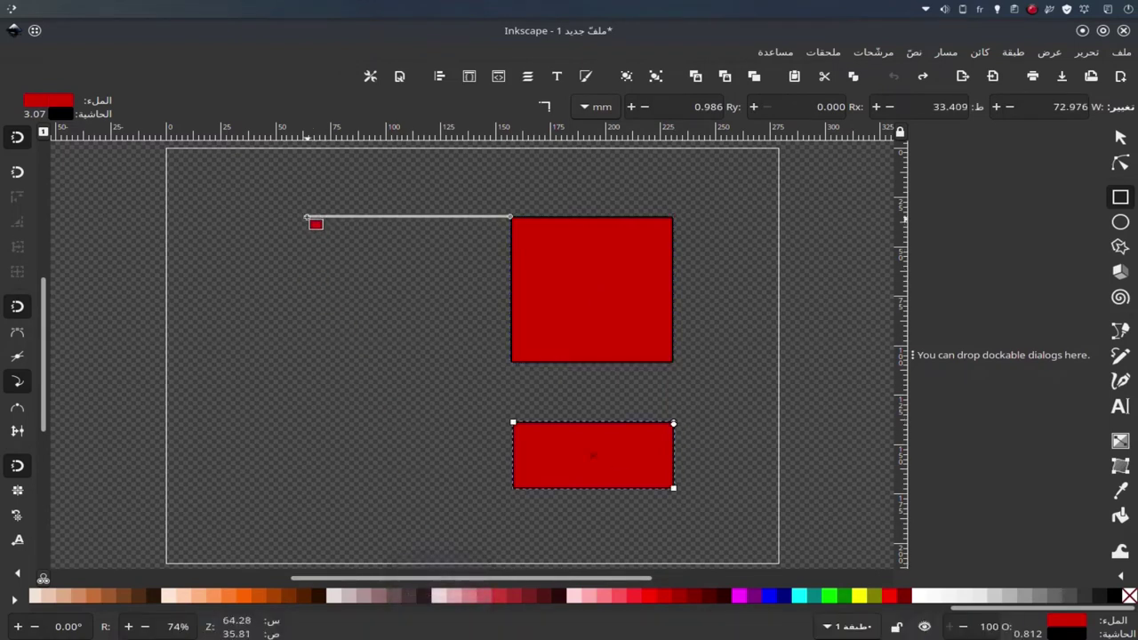
pyautogui.moveTo(307, 216); pyautogui.dragTo(181, 363)
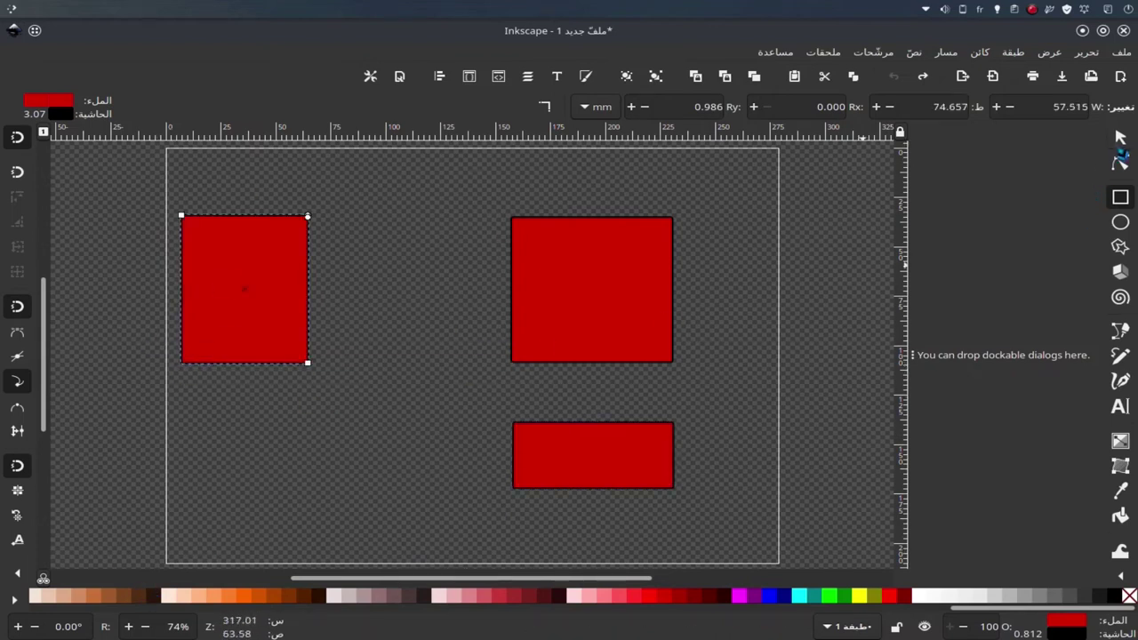
pyautogui.press('s')
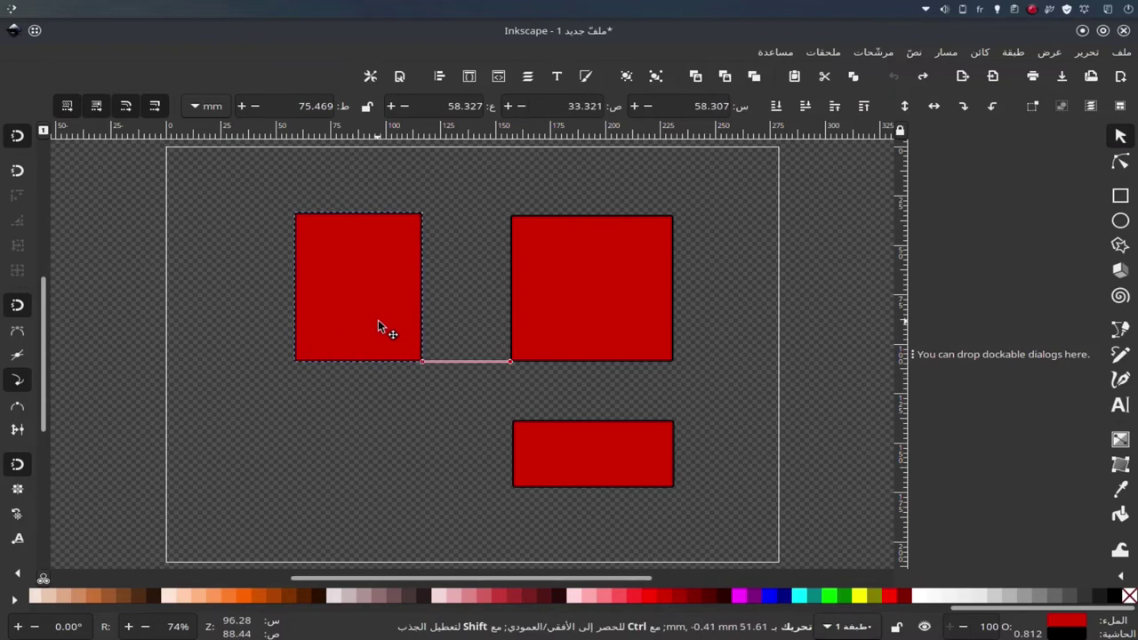
# Move the tall rectangle toward the square and snap the wide rectangle directly beneath it.
pyautogui.moveTo(271, 329); pyautogui.dragTo(384, 327)
pyautogui.moveTo(566, 312); pyautogui.dragTo(547, 311)
pyautogui.moveTo(557, 440)
pyautogui.mouseDown()
pyautogui.moveTo(435, 443)
pyautogui.moveTo(418, 411)
pyautogui.moveTo(383, 406)
pyautogui.moveTo(418, 442)
pyautogui.moveTo(398, 432)
pyautogui.moveTo(350, 451)
pyautogui.moveTo(587, 432)
pyautogui.mouseUp()
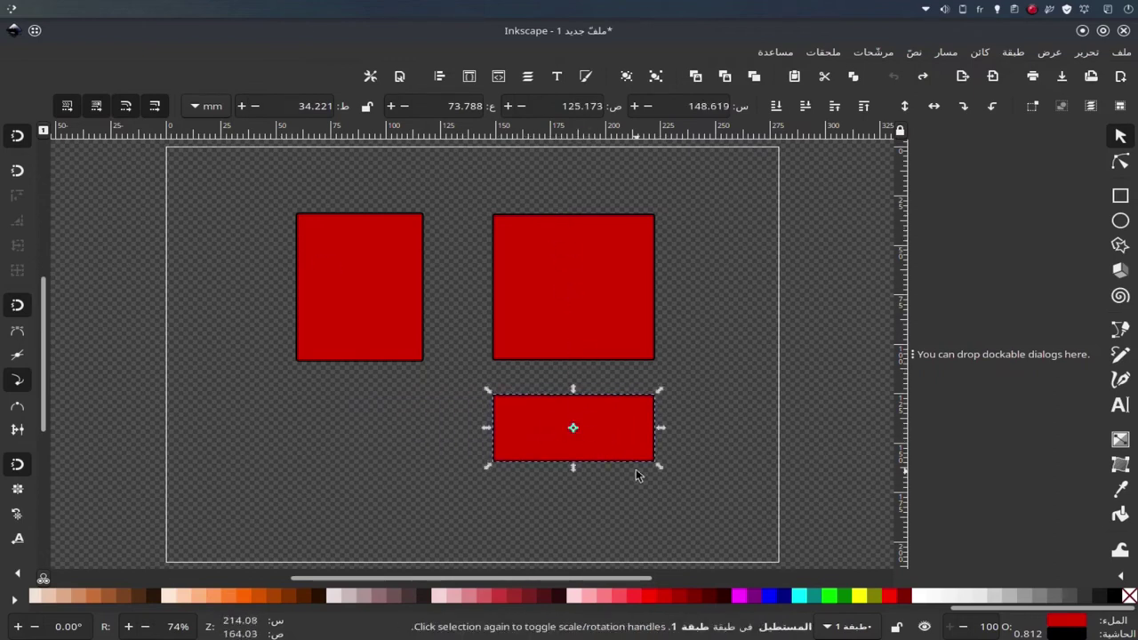
# Delete the wide bottom rectangle and the tall left rectangle.
pyautogui.click(601, 336)
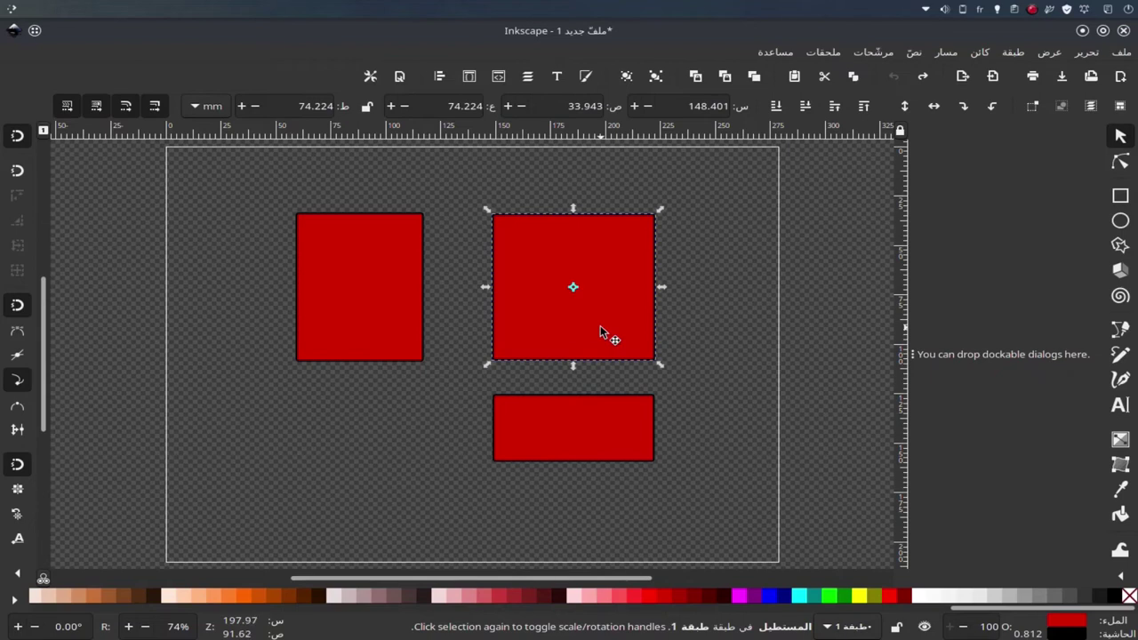
pyautogui.click(580, 433)
pyautogui.press('Delete')
pyautogui.click(412, 352)
pyautogui.press('Delete')
# Duplicate the square twice, placing one copy below it and one on the left.
pyautogui.rightClick(603, 329)
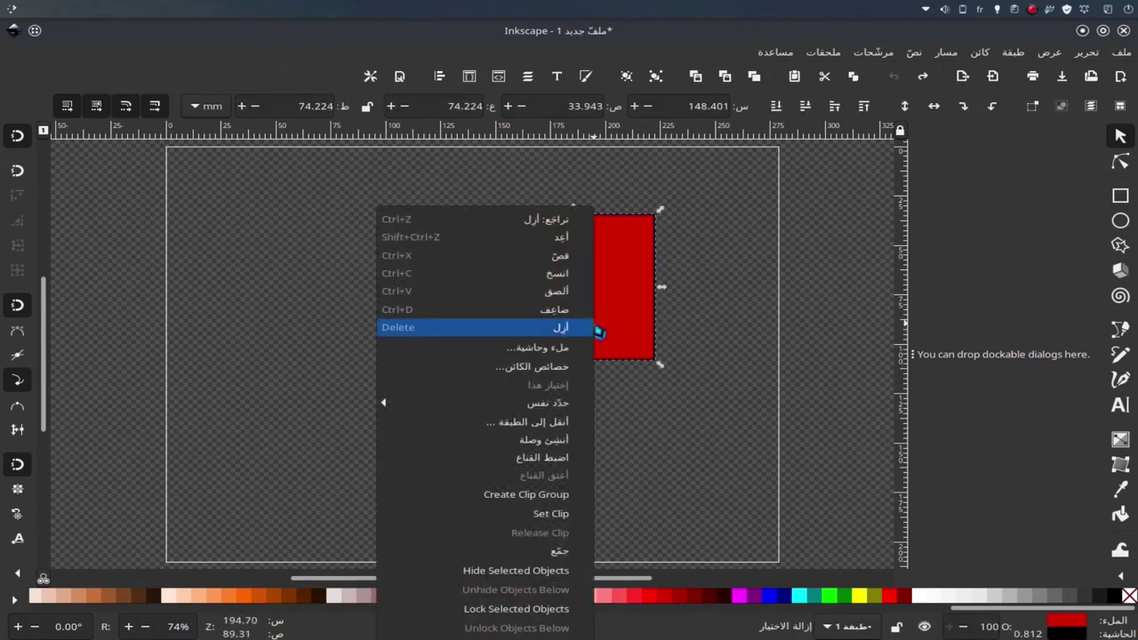
pyautogui.click(582, 310)
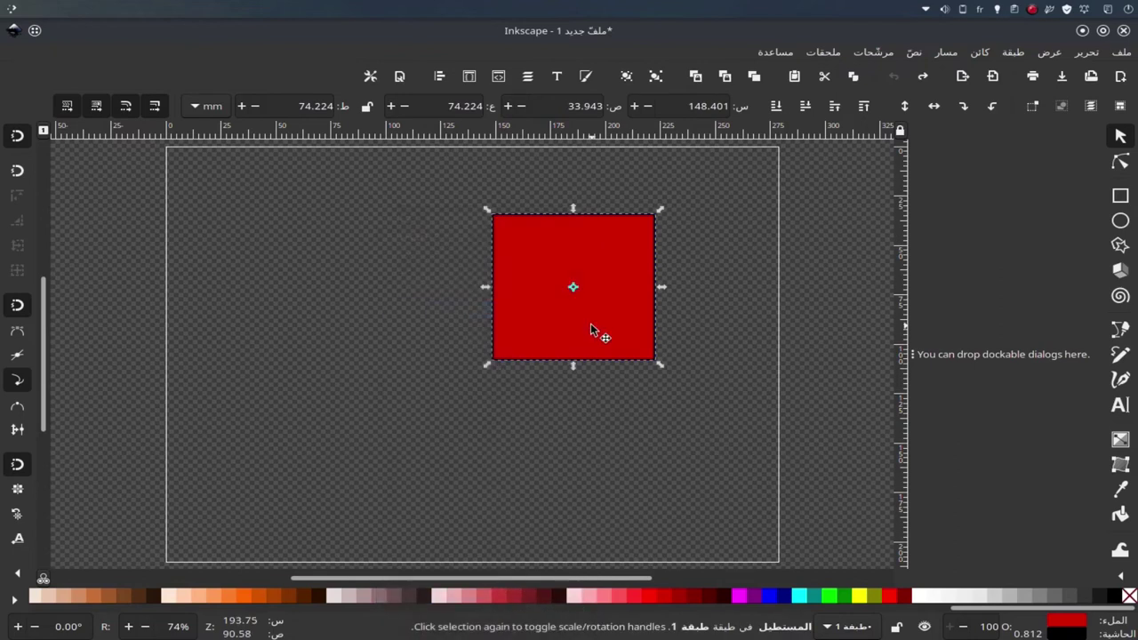
pyautogui.rightClick(590, 325)
pyautogui.click(540, 309)
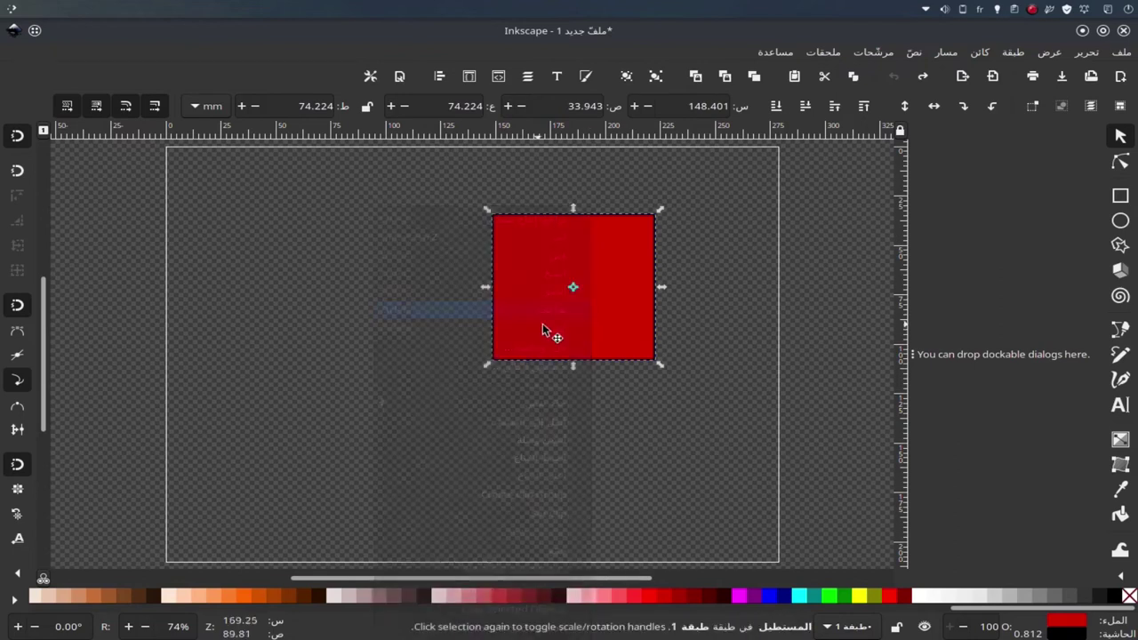
pyautogui.moveTo(588, 339)
pyautogui.mouseDown()
pyautogui.moveTo(590, 554)
pyautogui.moveTo(594, 532)
pyautogui.mouseUp()
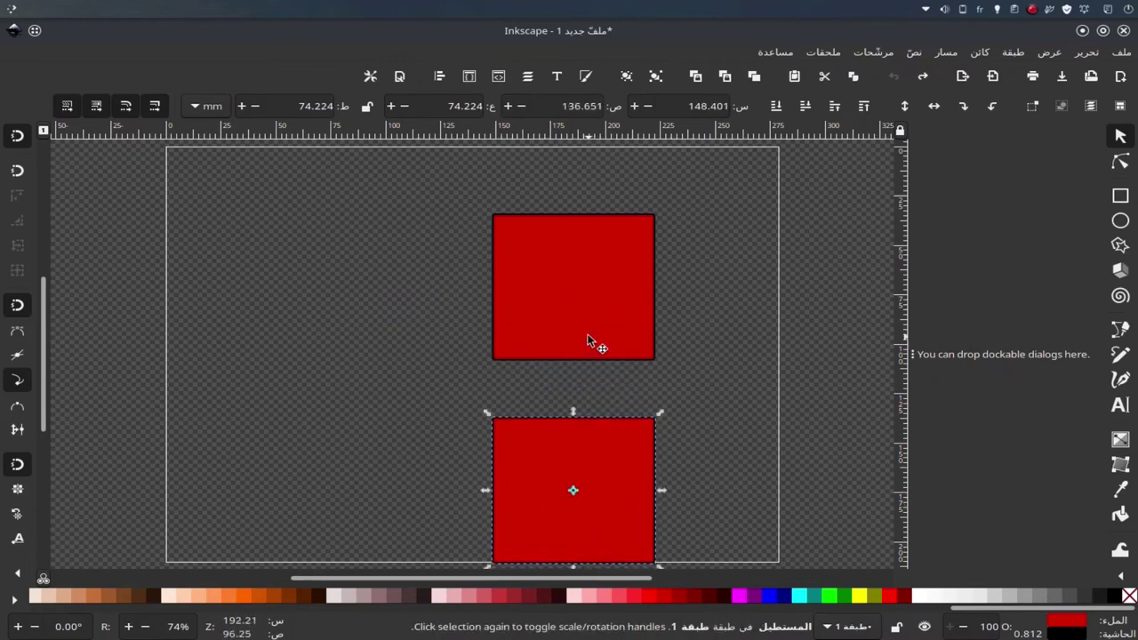
pyautogui.moveTo(589, 340); pyautogui.dragTo(279, 350)
pyautogui.moveTo(631, 264); pyautogui.dragTo(608, 229)
# Align top and bottom squares on one centre line, with the left square centred between them.
pyautogui.keyDown('ctrl'); pyautogui.scroll(-2, 569, 381); pyautogui.keyUp('ctrl')
pyautogui.keyDown('ctrl'); pyautogui.scroll(-2, 574, 382); pyautogui.keyUp('ctrl')
pyautogui.keyDown('ctrl'); pyautogui.scroll(2, 571, 366); pyautogui.keyUp('ctrl')
pyautogui.keyDown('ctrl'); pyautogui.scroll(1, 578, 363); pyautogui.keyUp('ctrl')
pyautogui.moveTo(579, 361); pyautogui.dragTo(580, 293)
pyautogui.moveTo(579, 478); pyautogui.dragTo(583, 477)
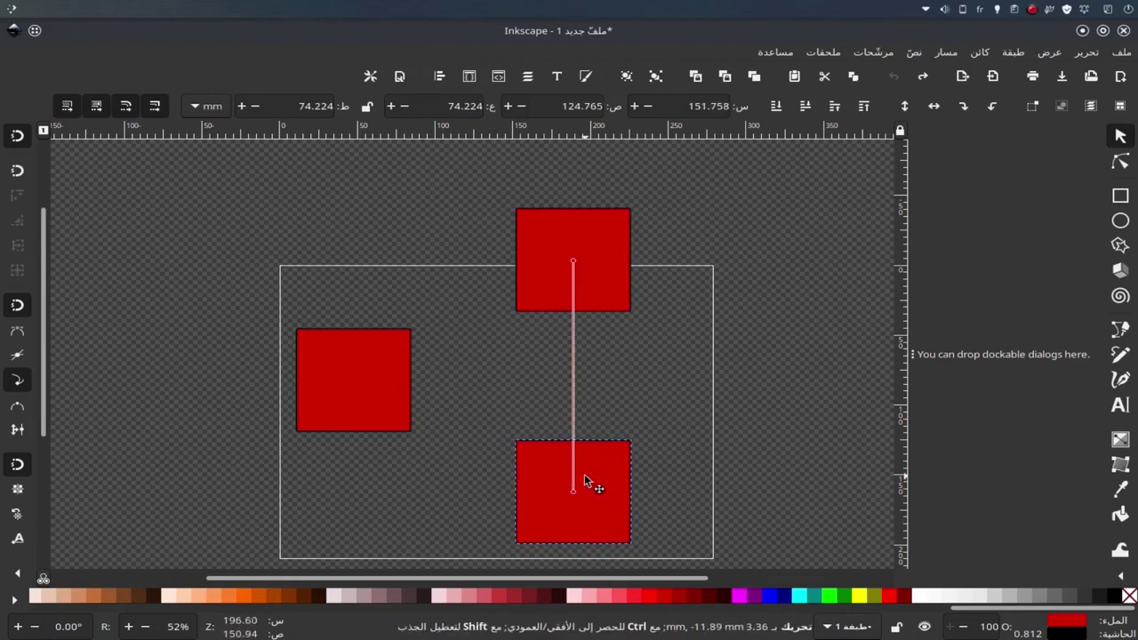
pyautogui.moveTo(584, 478); pyautogui.dragTo(586, 477)
pyautogui.moveTo(592, 305)
pyautogui.mouseDown()
pyautogui.moveTo(587, 418)
pyautogui.moveTo(592, 293)
pyautogui.mouseUp()
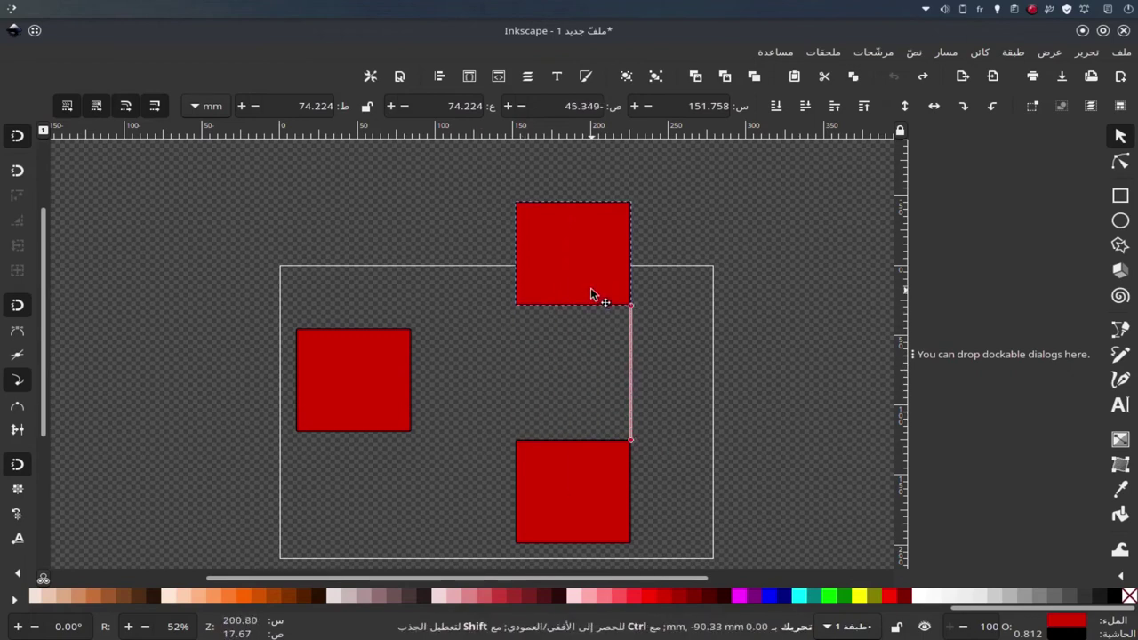
pyautogui.moveTo(591, 293); pyautogui.dragTo(590, 289)
pyautogui.moveTo(586, 289); pyautogui.dragTo(585, 290)
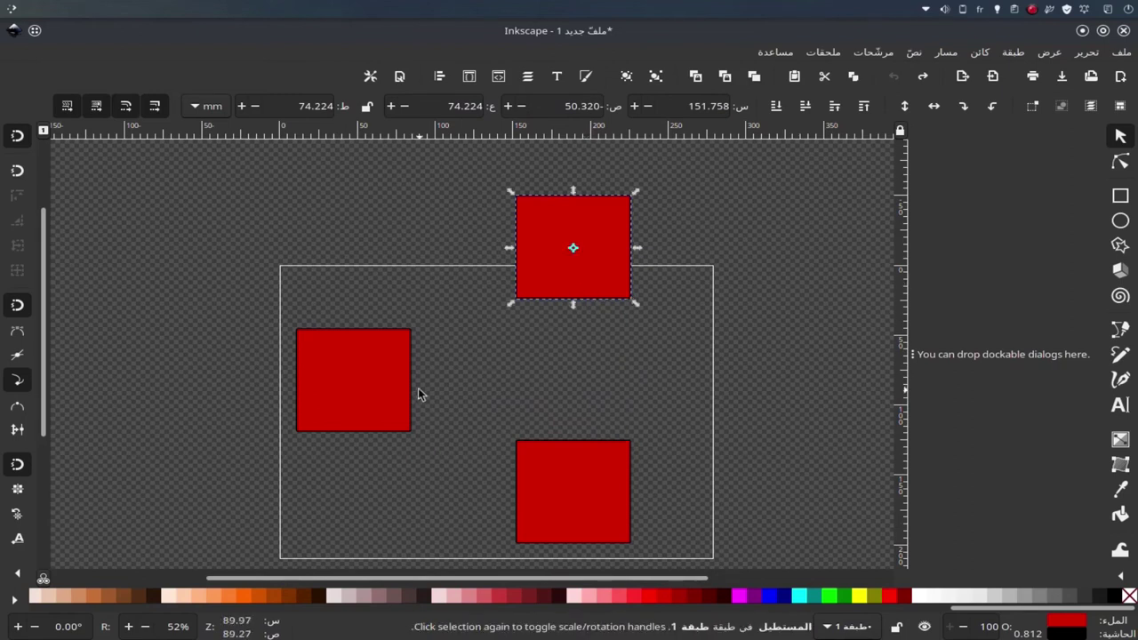
pyautogui.moveTo(381, 390)
pyautogui.mouseDown()
pyautogui.moveTo(600, 384)
pyautogui.moveTo(596, 368)
pyautogui.mouseUp()
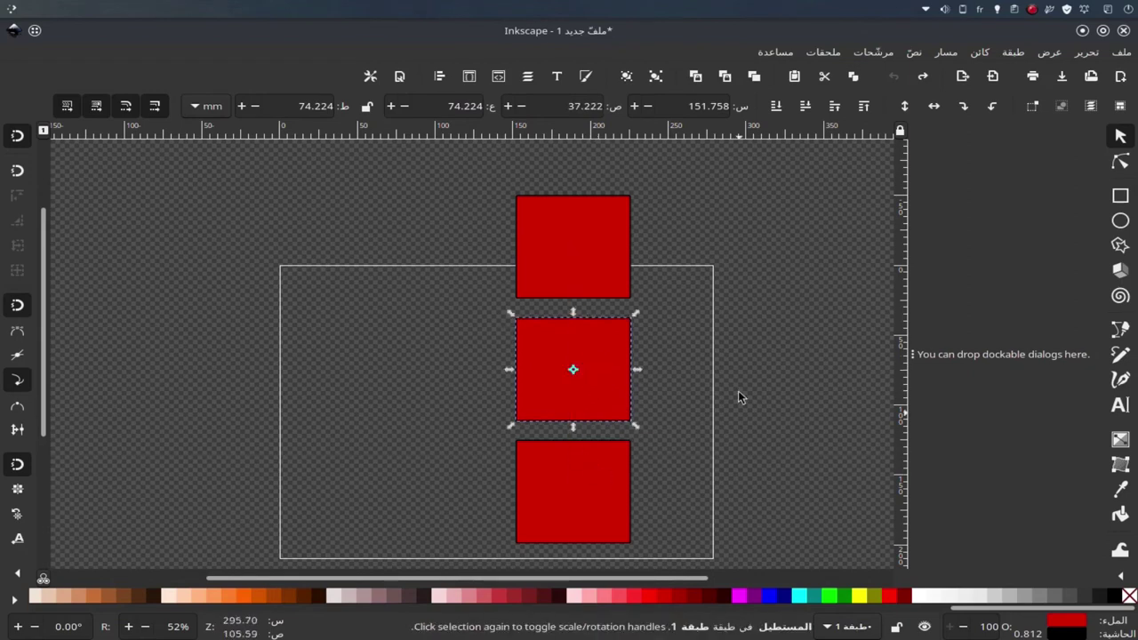
# Select and delete the middle square.
pyautogui.click(680, 383)
pyautogui.moveTo(747, 190)
pyautogui.mouseDown()
pyautogui.moveTo(421, 530)
pyautogui.moveTo(421, 547)
pyautogui.mouseUp()
pyautogui.click(772, 464)
pyautogui.click(599, 388)
pyautogui.press('Delete')
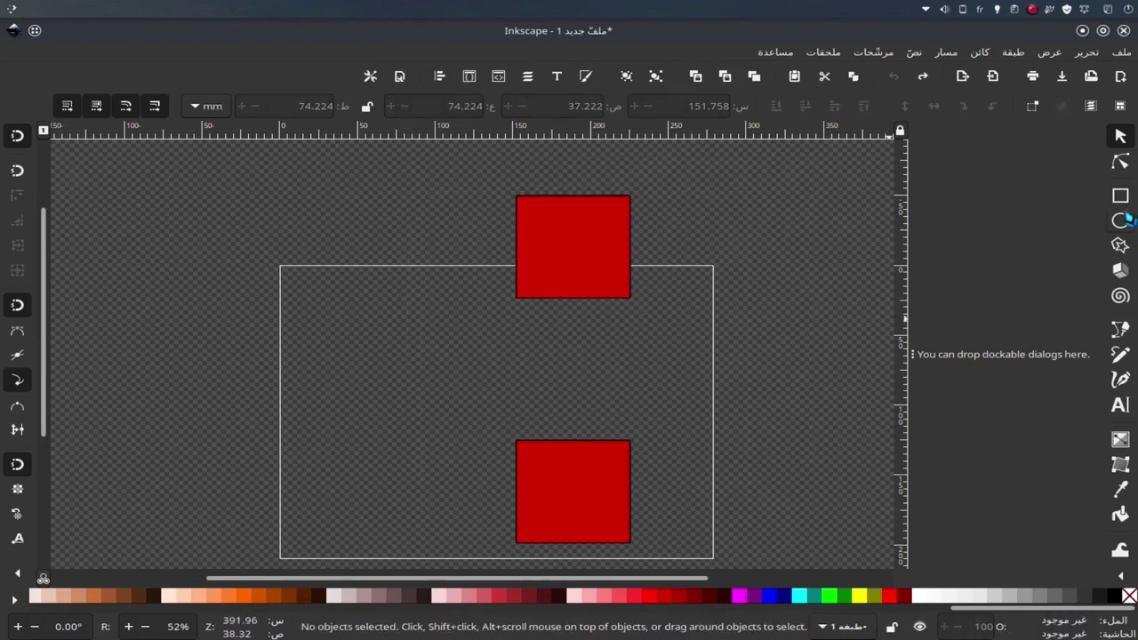
# Draw a red ellipse centred in the gap between the two squares.
pyautogui.click(1121, 222)
pyautogui.moveTo(528, 341)
pyautogui.mouseDown()
pyautogui.moveTo(629, 437)
pyautogui.moveTo(627, 423)
pyautogui.moveTo(586, 398)
pyautogui.mouseUp()
pyautogui.press('s')
pyautogui.click(701, 438)
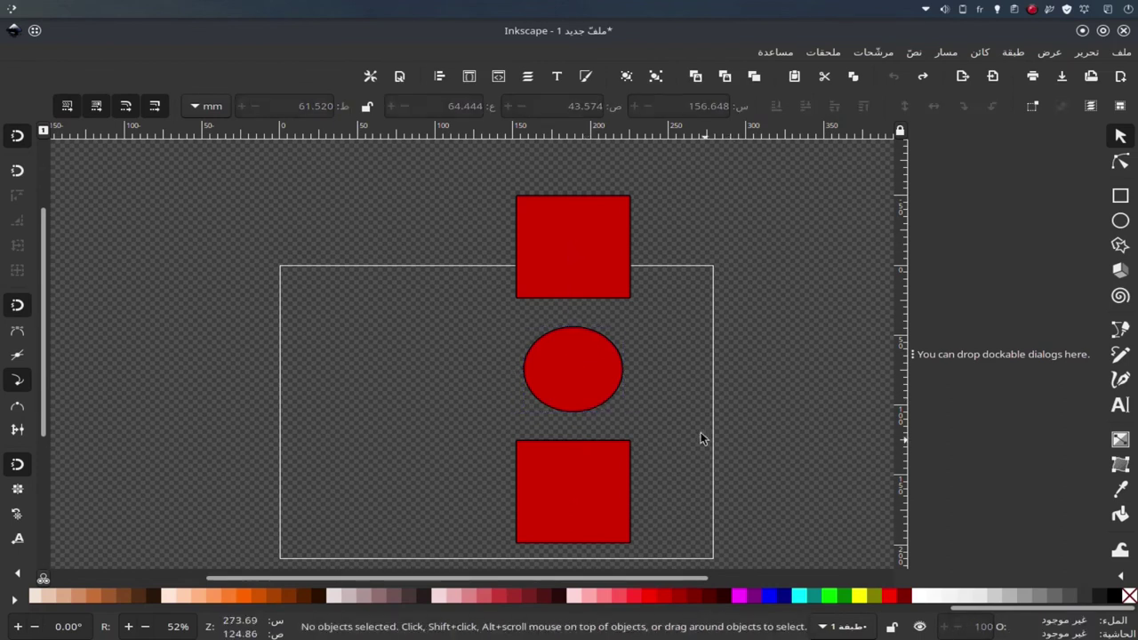
pyautogui.click(1121, 248)
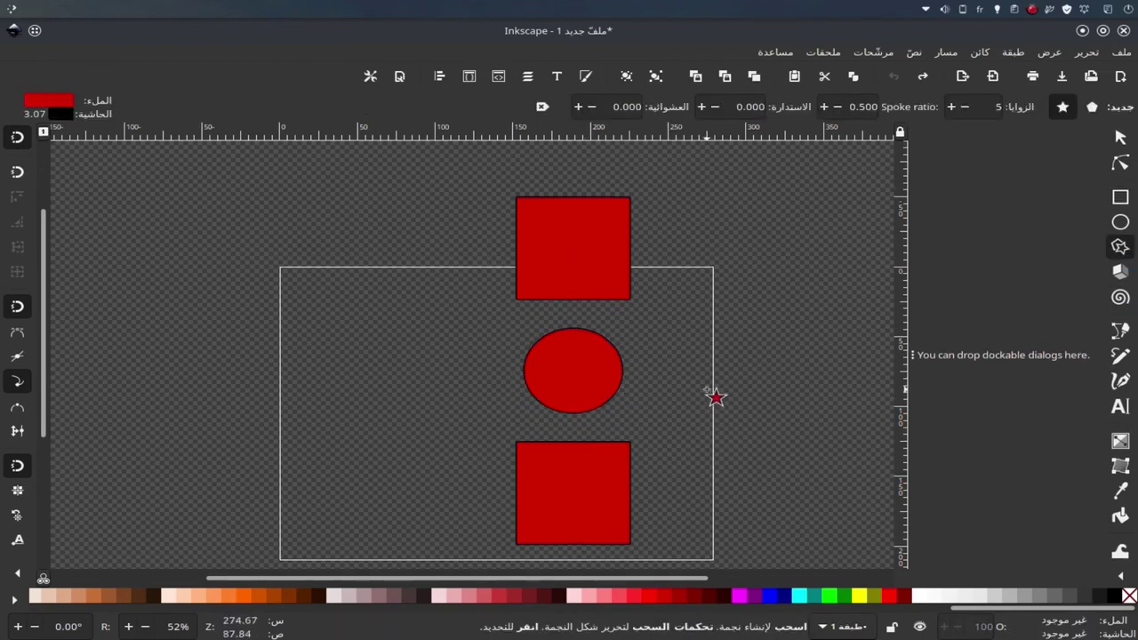
# Draw a star, reduce it to 3 corners, and place the triangle left of the ellipse.
pyautogui.moveTo(706, 342); pyautogui.dragTo(747, 390)
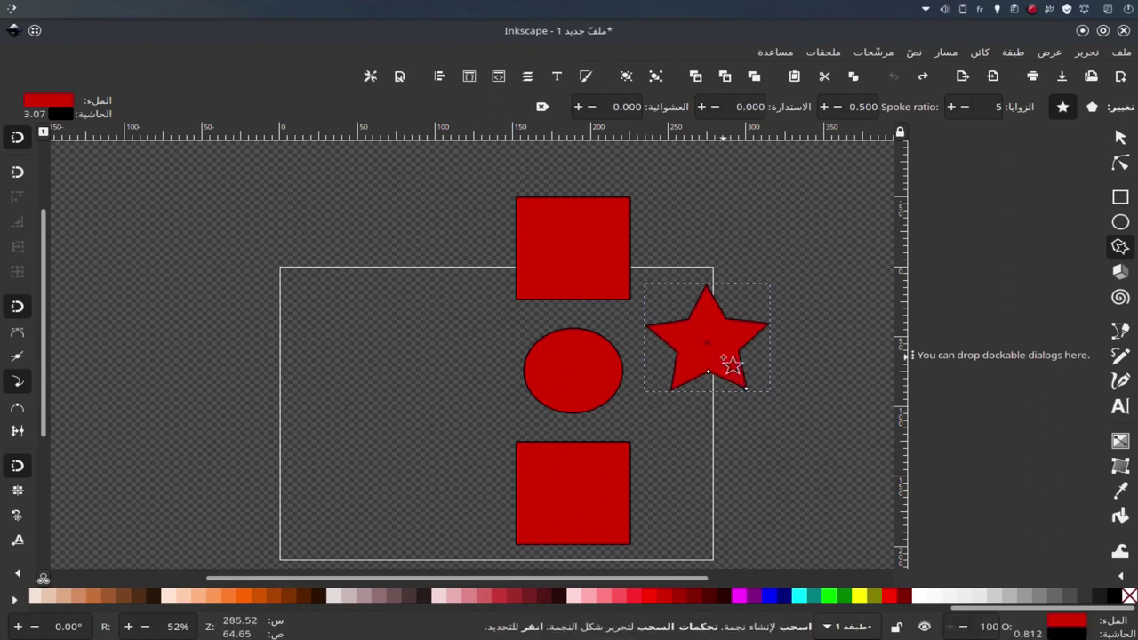
pyautogui.press('s')
pyautogui.moveTo(707, 343); pyautogui.dragTo(724, 375)
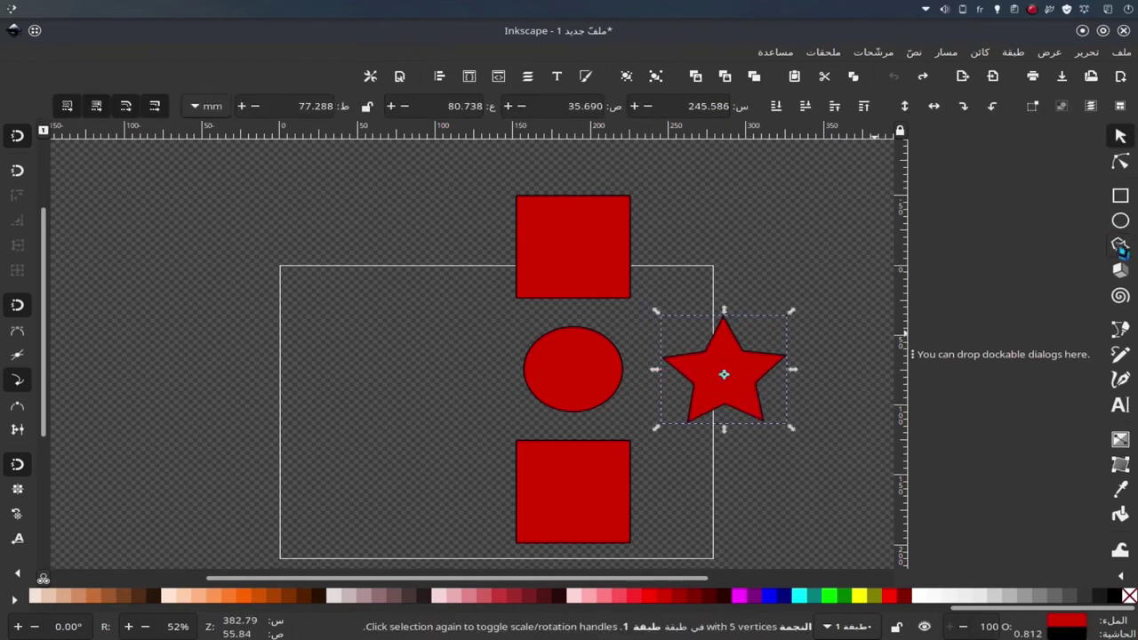
pyautogui.click(1121, 248)
pyautogui.click(965, 106)
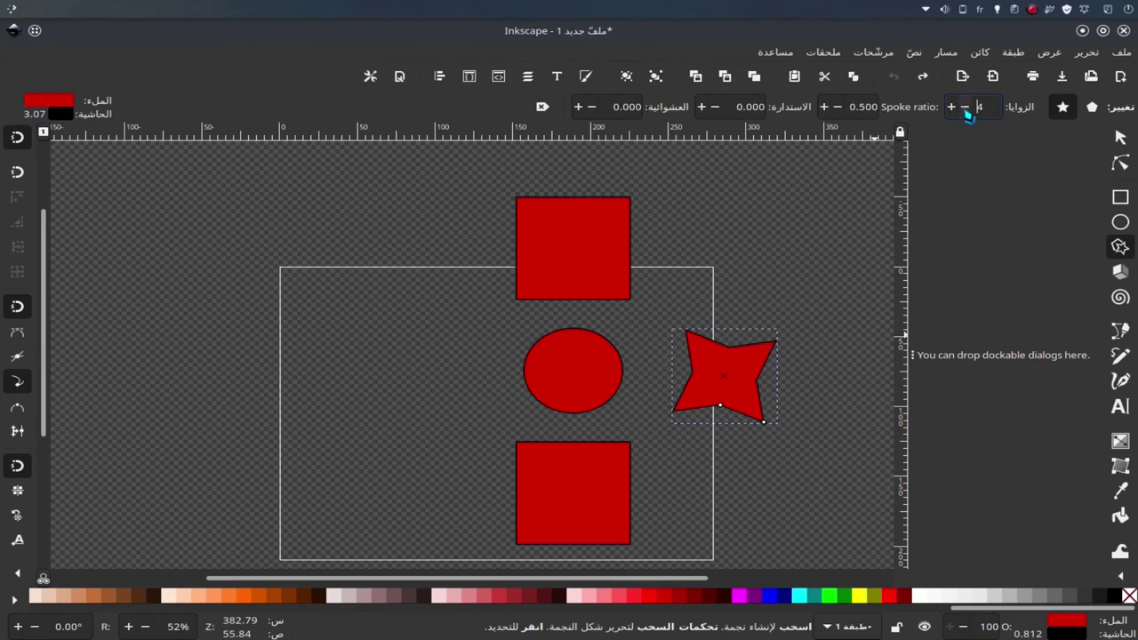
pyautogui.press('s')
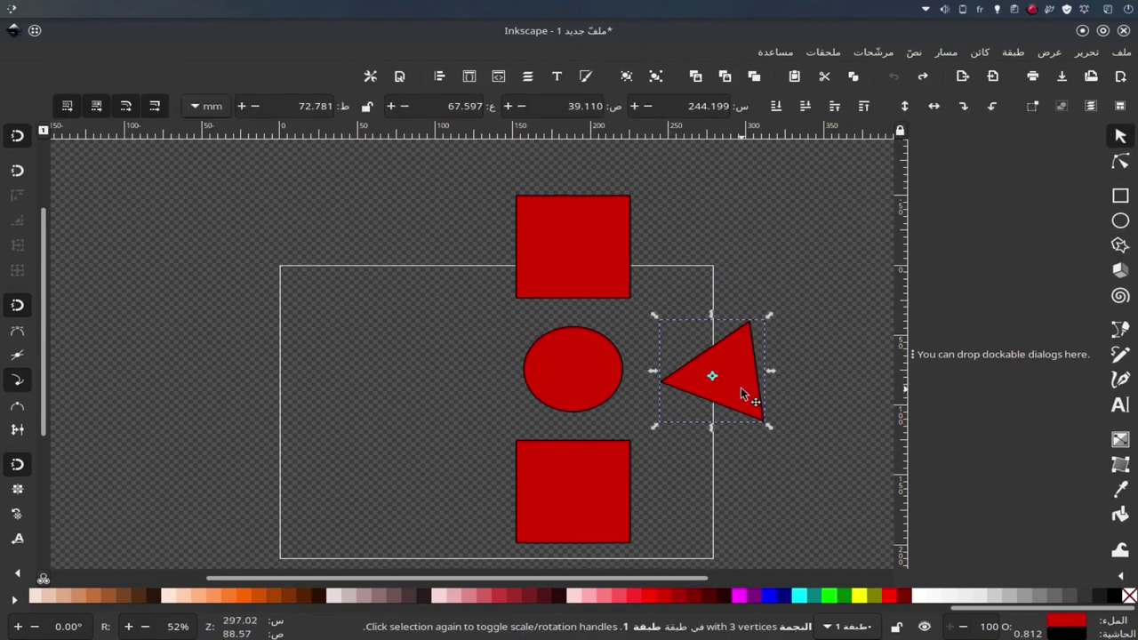
pyautogui.moveTo(747, 395); pyautogui.dragTo(442, 397)
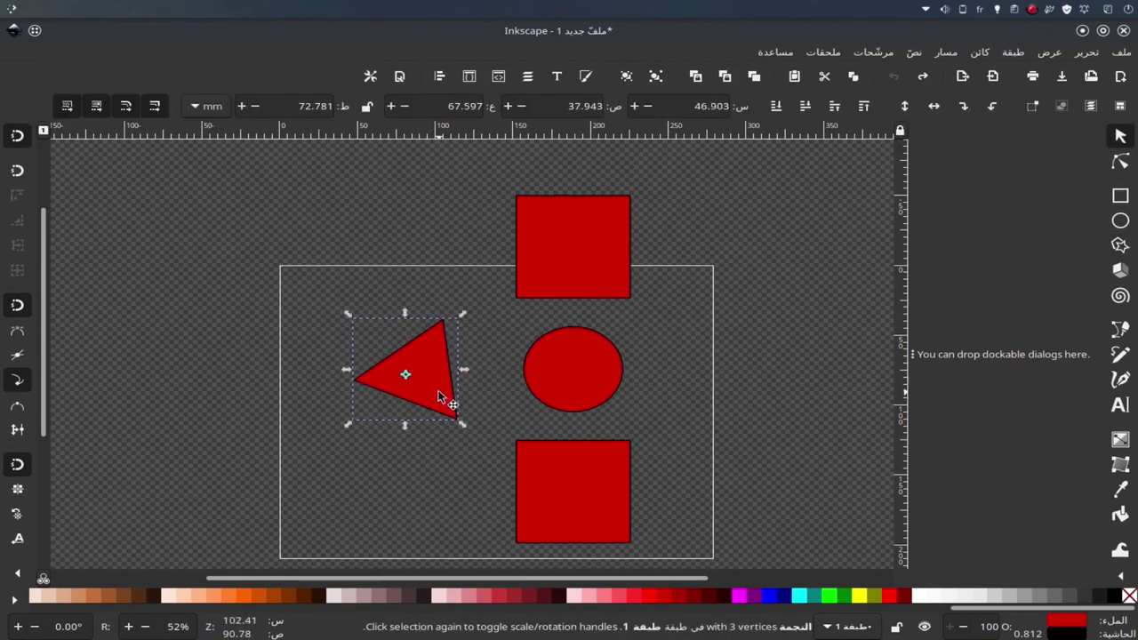
# Duplicate the triangle twice, placing copies above and below the original.
pyautogui.press('ctrl')
pyautogui.hotkey('ctrl', 'd')
pyautogui.moveTo(437, 398); pyautogui.dragTo(438, 289)
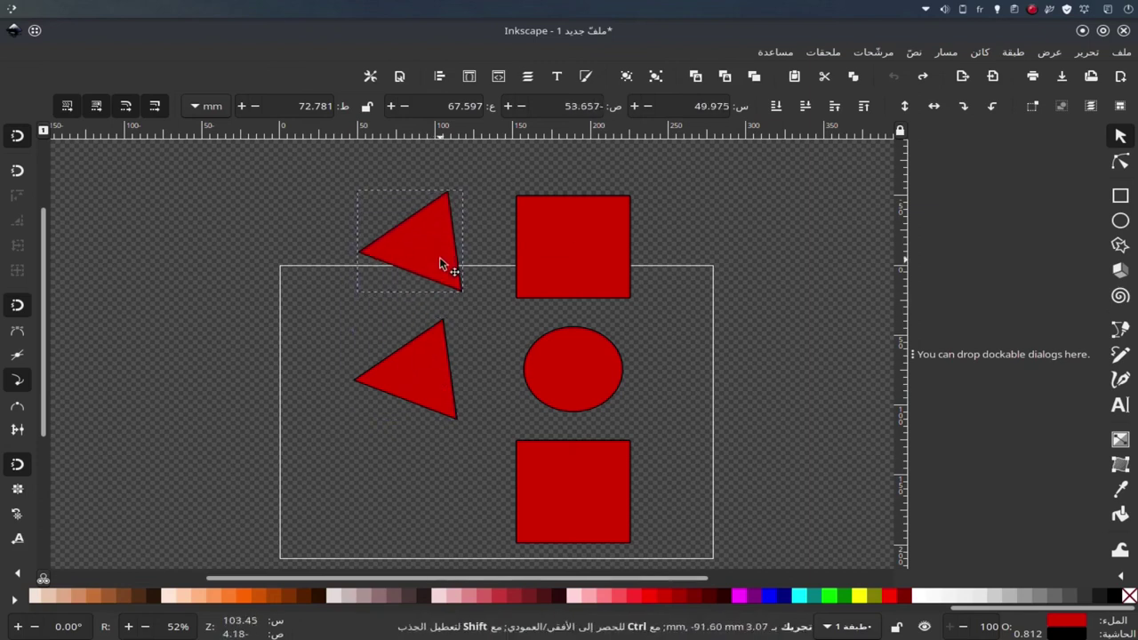
pyautogui.click(438, 353)
pyautogui.hotkey('ctrl', 'd')
pyautogui.moveTo(436, 392); pyautogui.dragTo(426, 498)
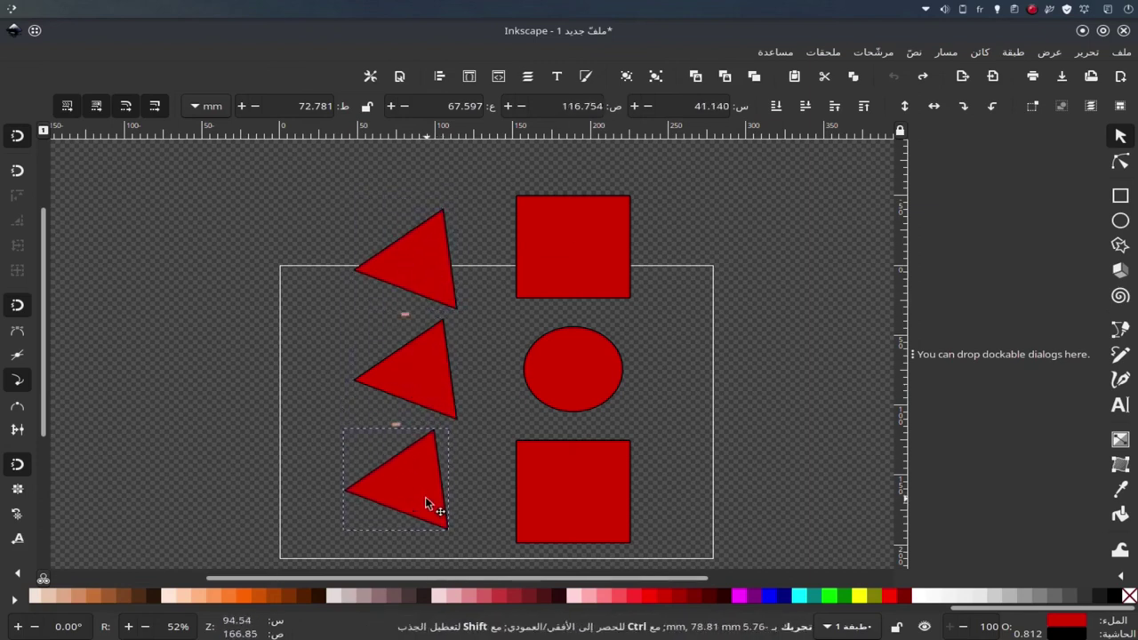
# Rearrange the three triangles, shifting the middle one left and the top one down.
pyautogui.click(343, 565)
pyautogui.moveTo(416, 398); pyautogui.dragTo(342, 434)
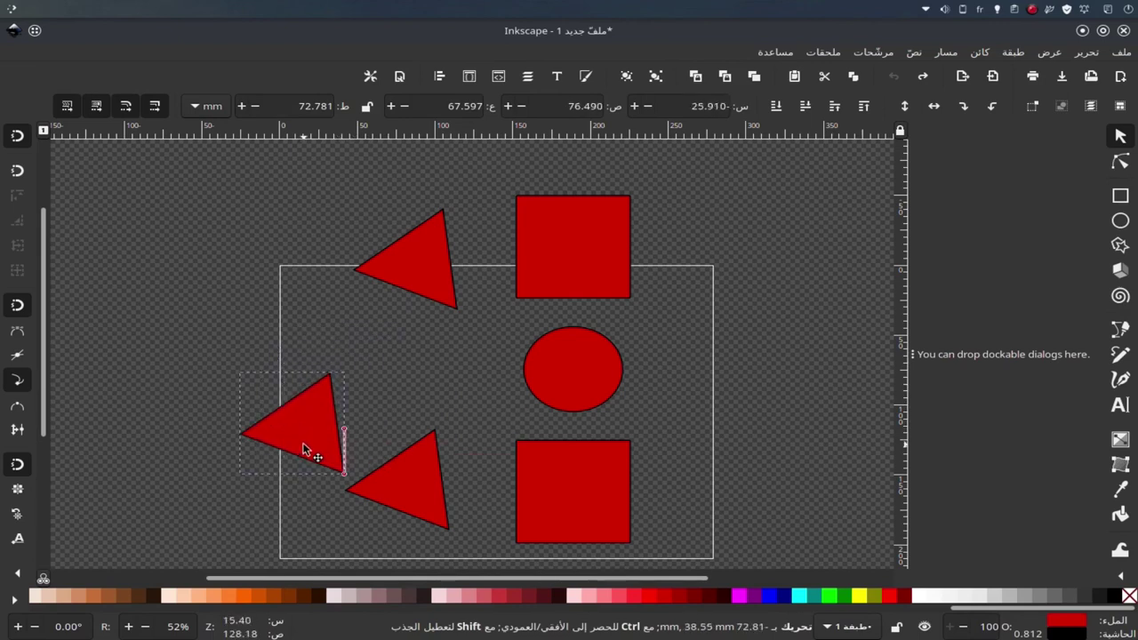
pyautogui.moveTo(342, 434); pyautogui.dragTo(312, 452)
pyautogui.click(412, 519)
pyautogui.moveTo(409, 290); pyautogui.dragTo(402, 391)
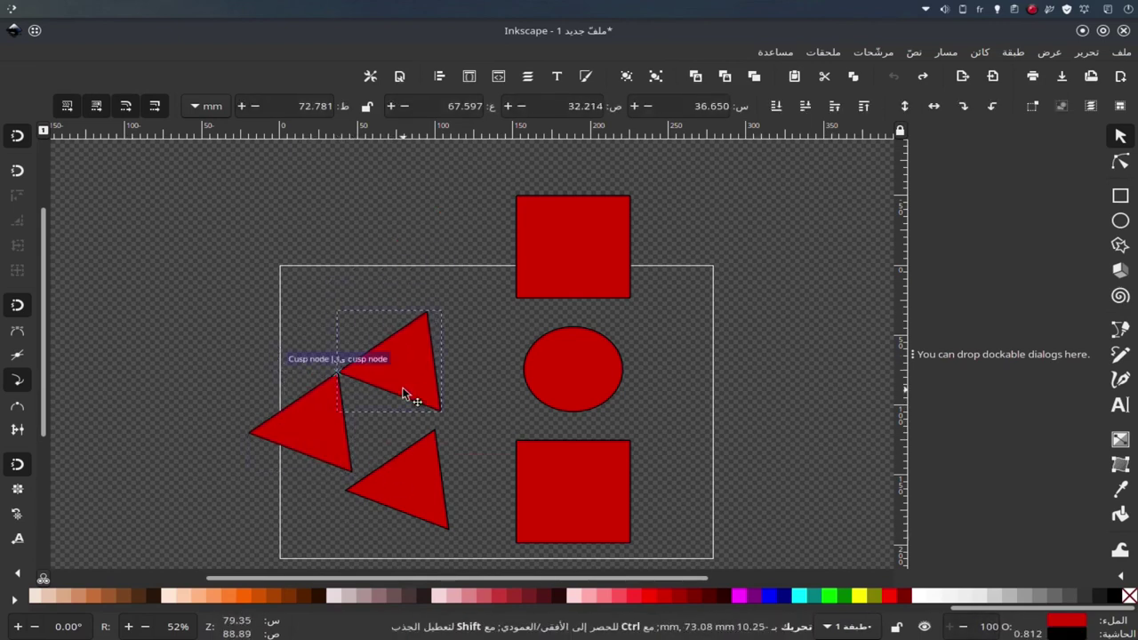
pyautogui.click(411, 528)
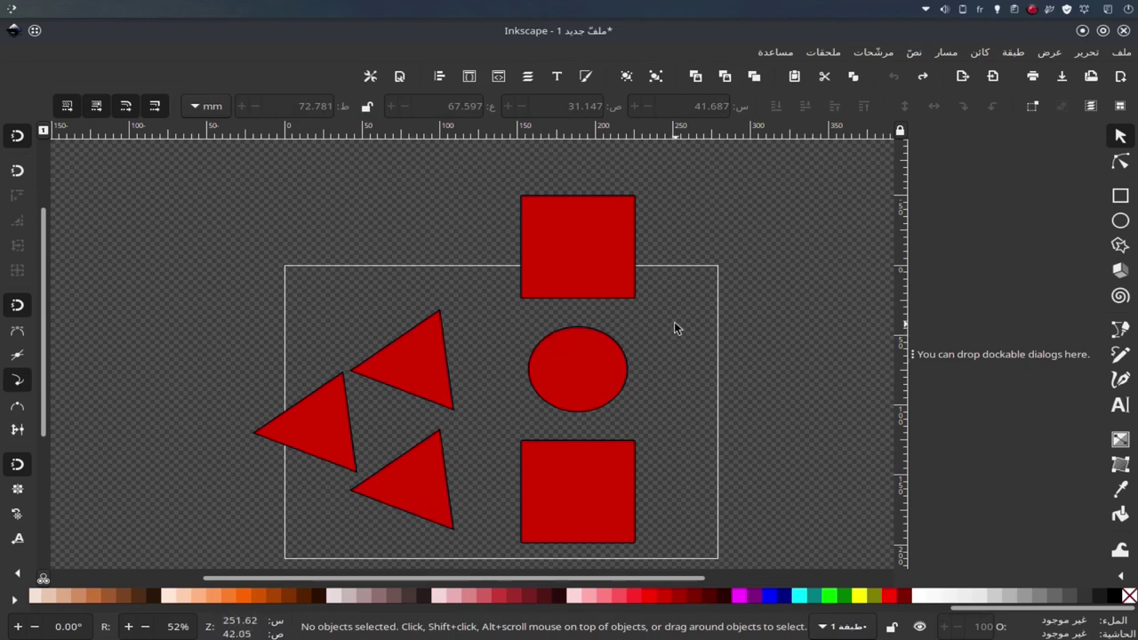
# Select all six shapes and delete them, leaving the page empty.
pyautogui.hotkey('ctrl', 'a')
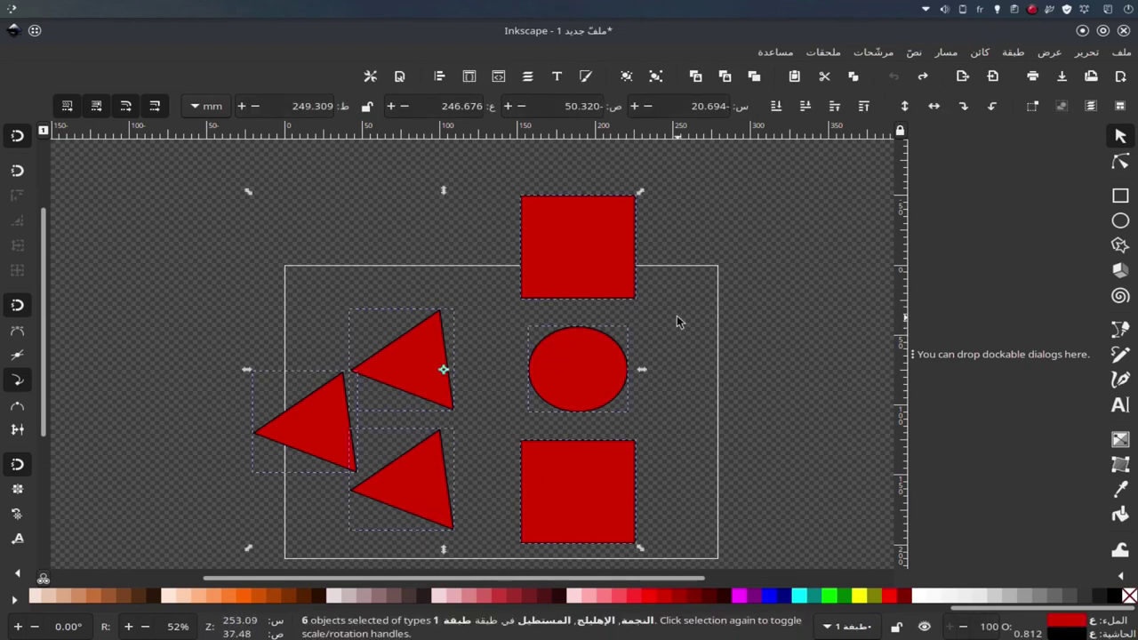
pyautogui.press('Delete')
pyautogui.press('x')
pyautogui.scroll(-4, 534, 356)
pyautogui.scroll(2, 546, 359)
# Open Help > About Inkscape showing 1.2-dev (e378495, 2021-07-09), then minimise the main window.
pyautogui.scroll(2, 546, 358)
pyautogui.click(775, 51)
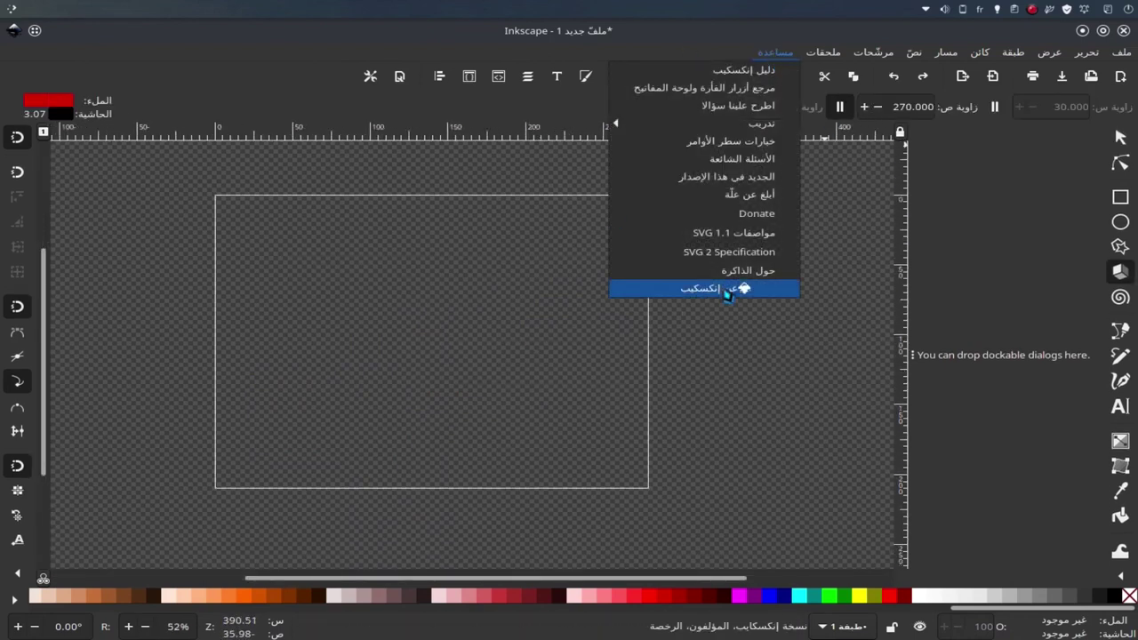
pyautogui.click(734, 287)
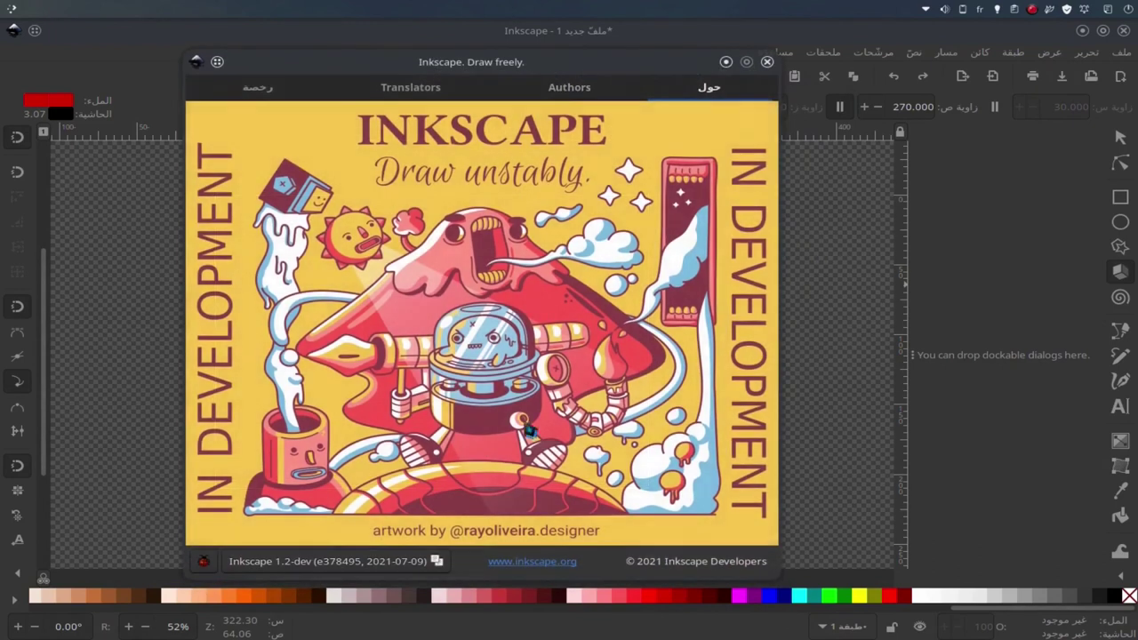
pyautogui.click(1084, 32)
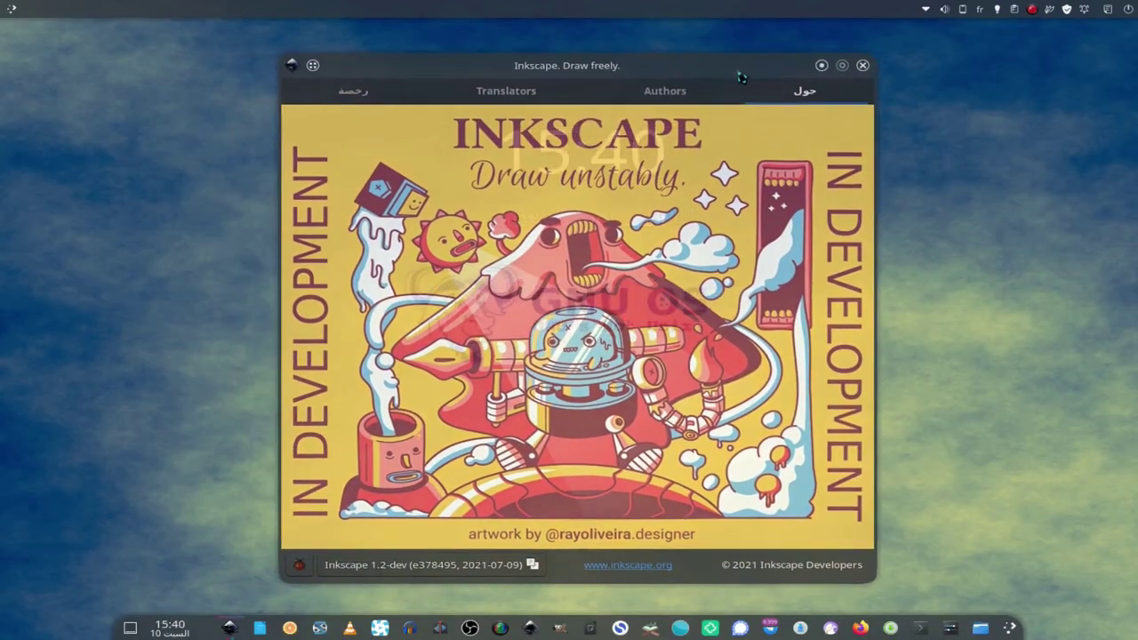